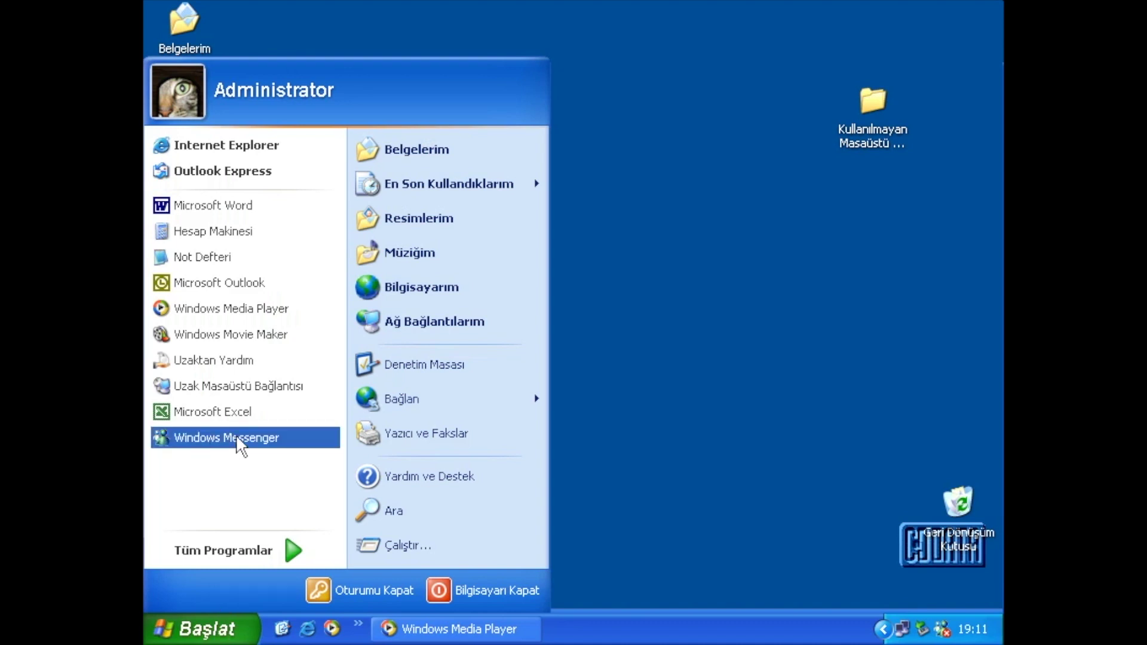
Launch Windows Messenger from the Start menu and bring up the .NET Messenger Service sign-in dialog.
left_click(707, 466)
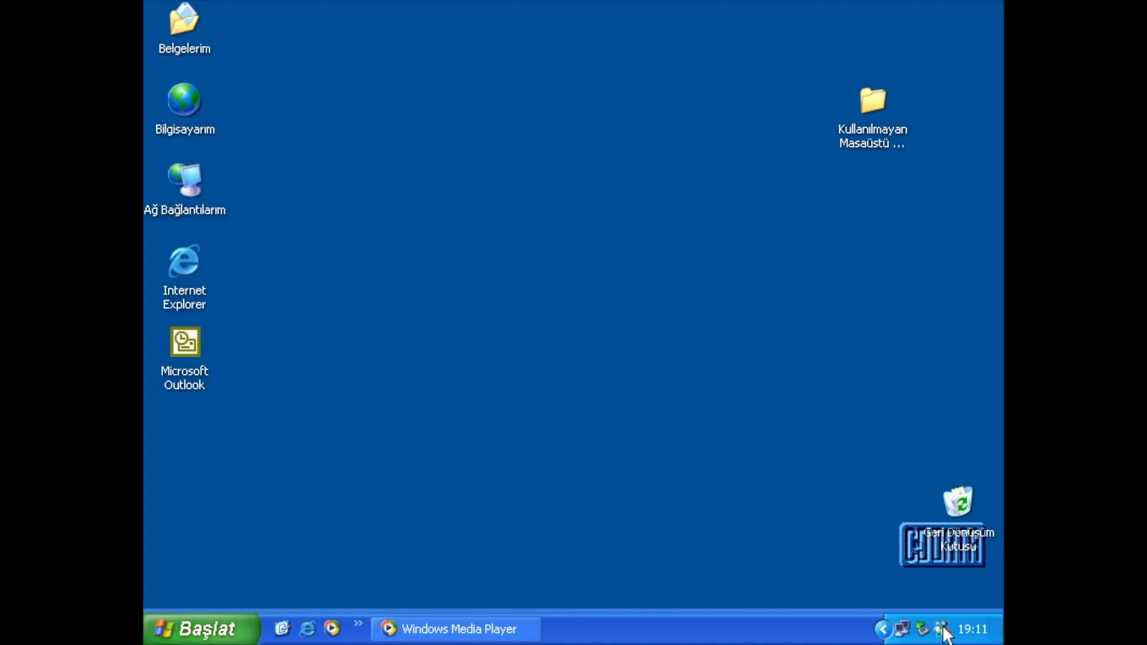
left_click(725, 199)
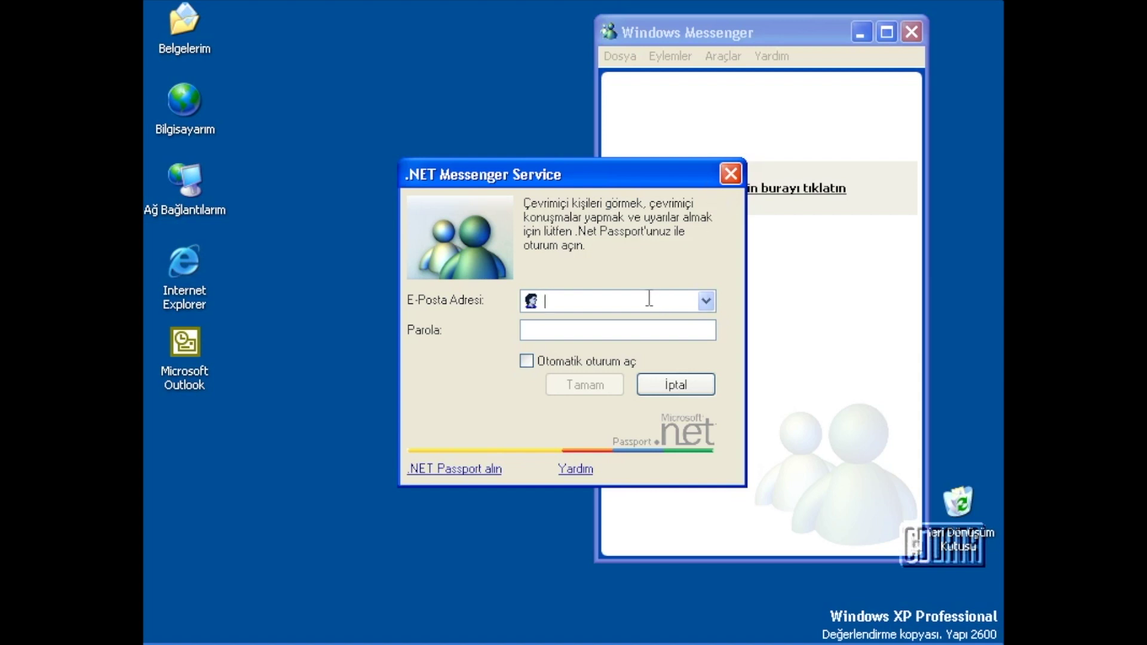
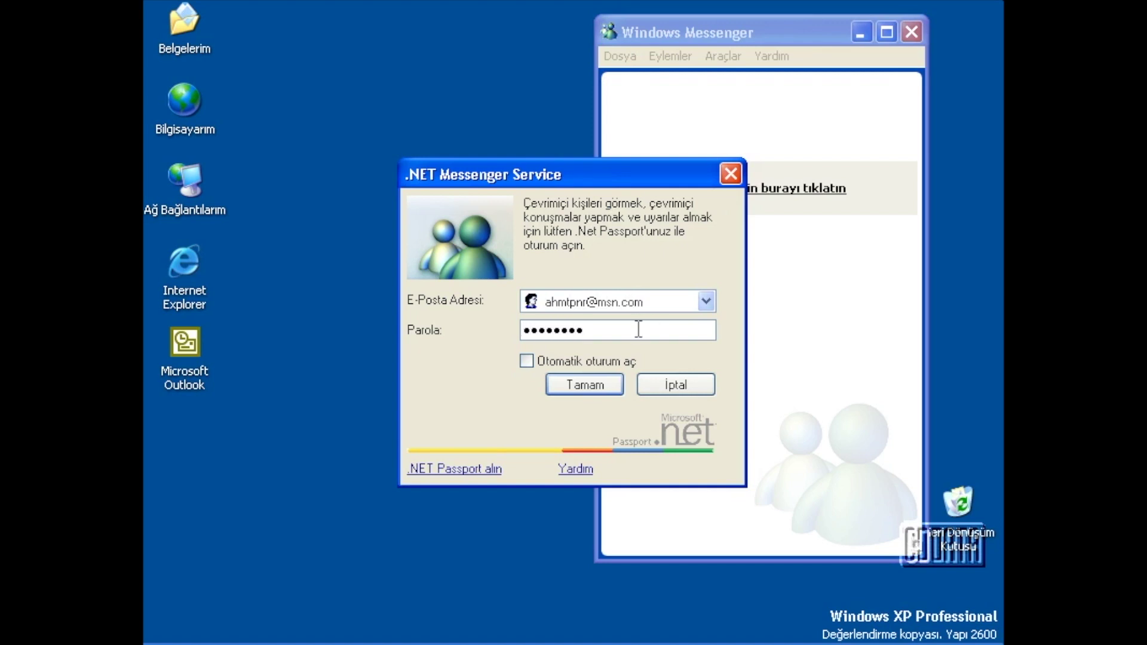
Sign in with the account e-mail and password and Otomatik oturum aç ticked, dismissing the Passport wizard.
left_click(460, 471)
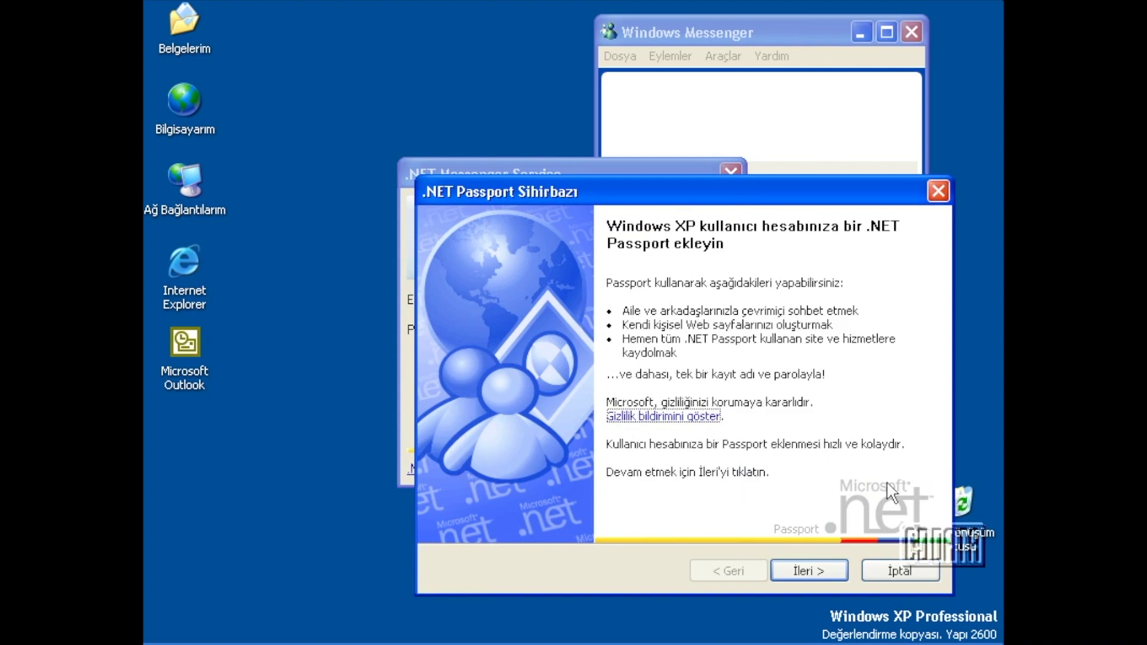
left_click(893, 573)
left_click(526, 361)
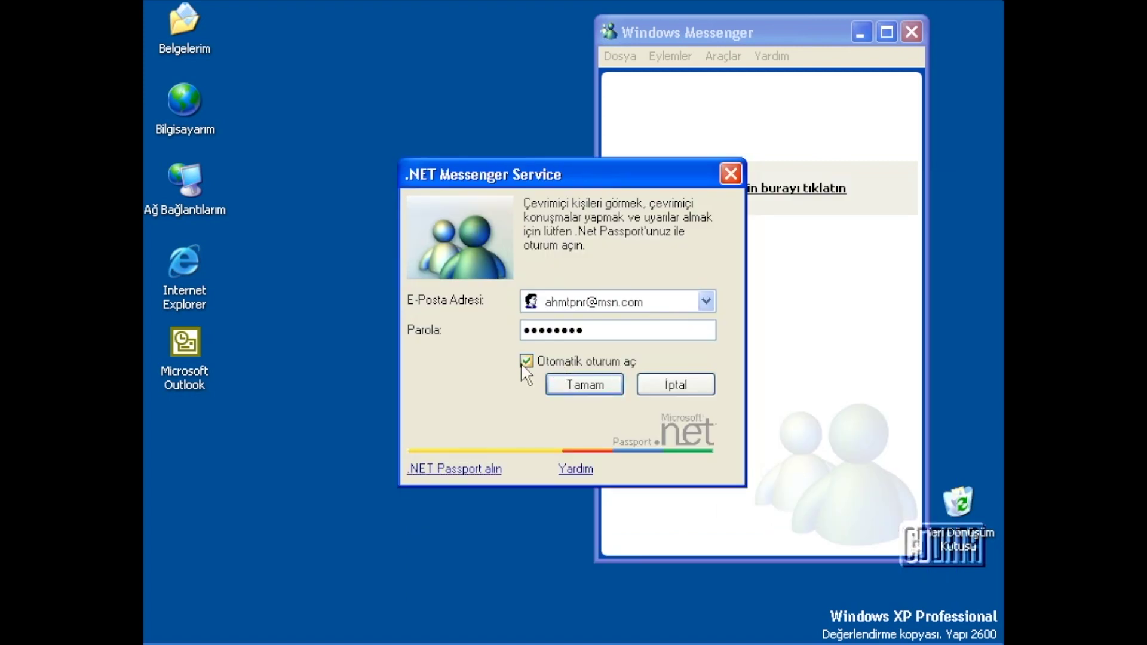
left_click(611, 358)
left_click(601, 388)
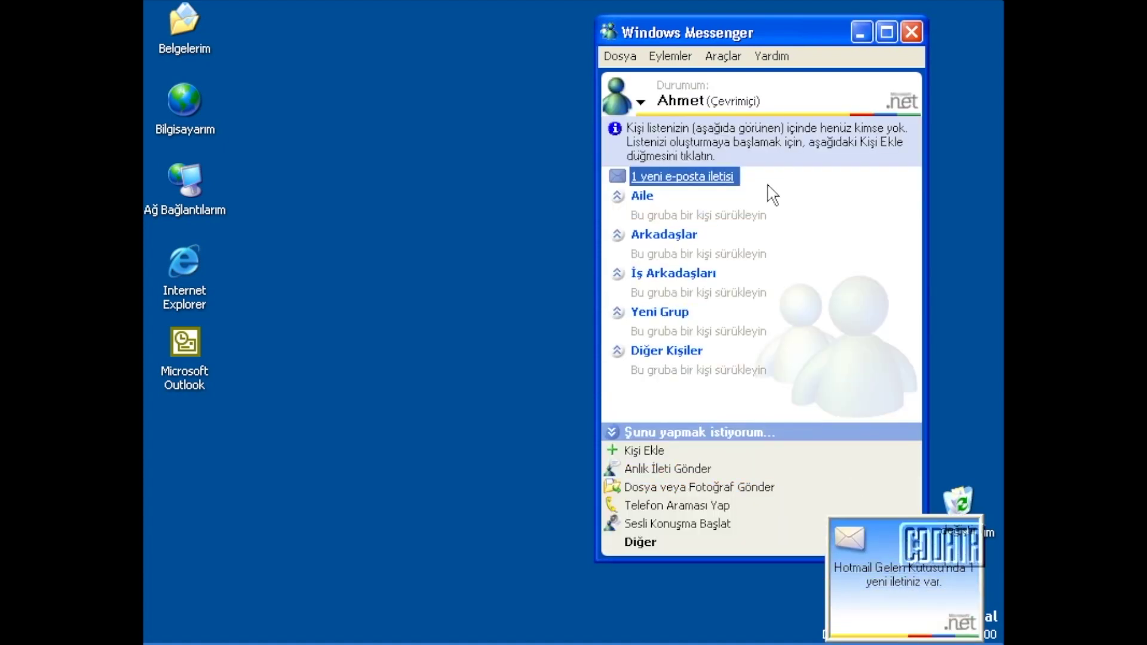
Add the contact Variation through the Kişi Ekle wizard using their e-mail address.
left_click(644, 450)
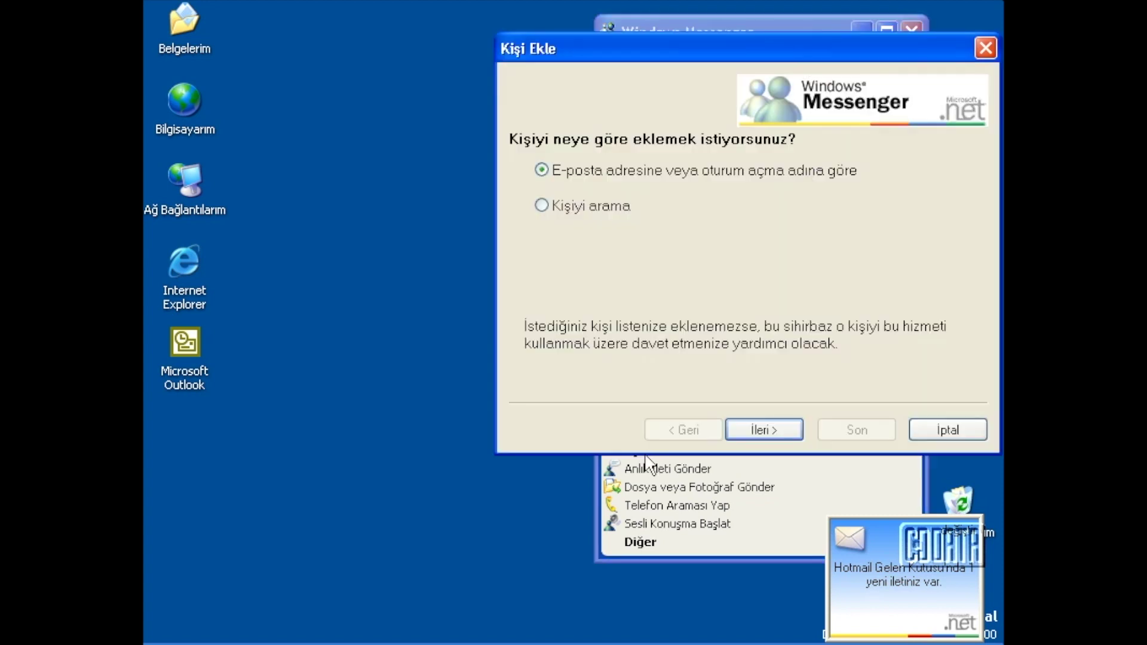
left_click(747, 429)
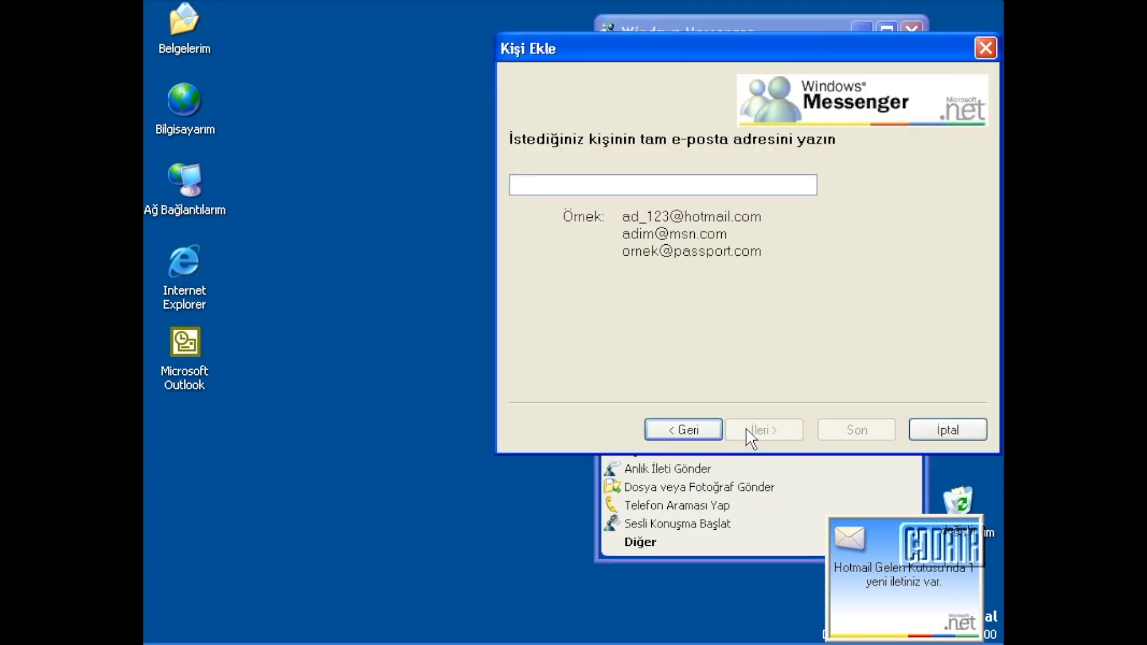
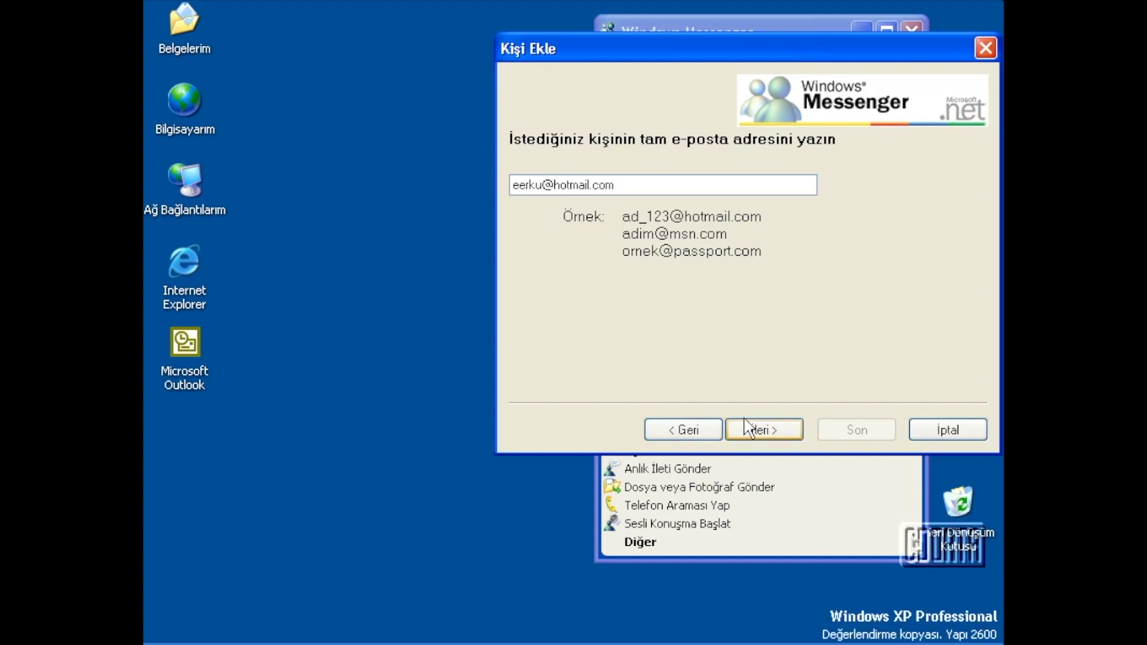
left_click(756, 428)
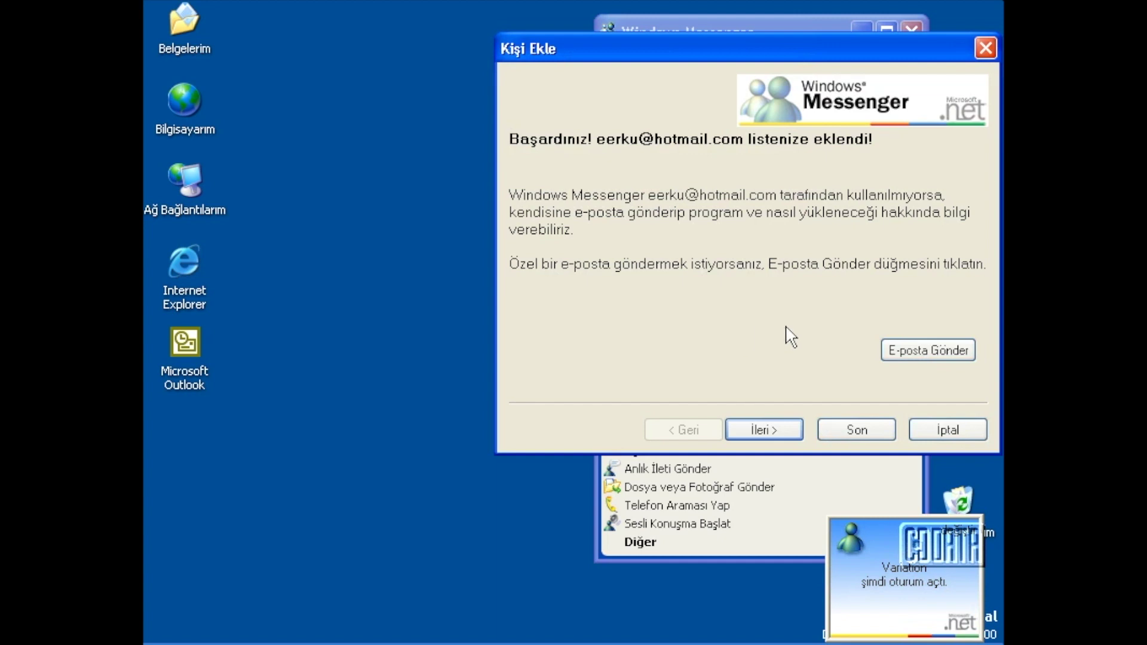
left_click(853, 433)
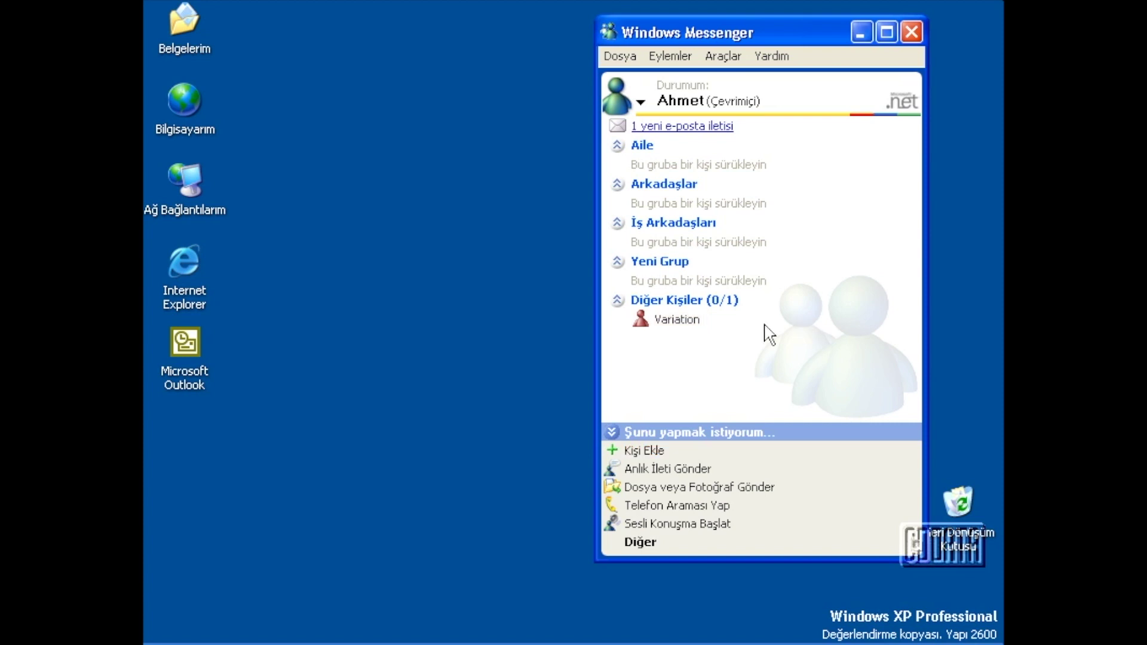
Select Variation, then close the conversation window opened from the sign-in notification.
left_click(687, 326)
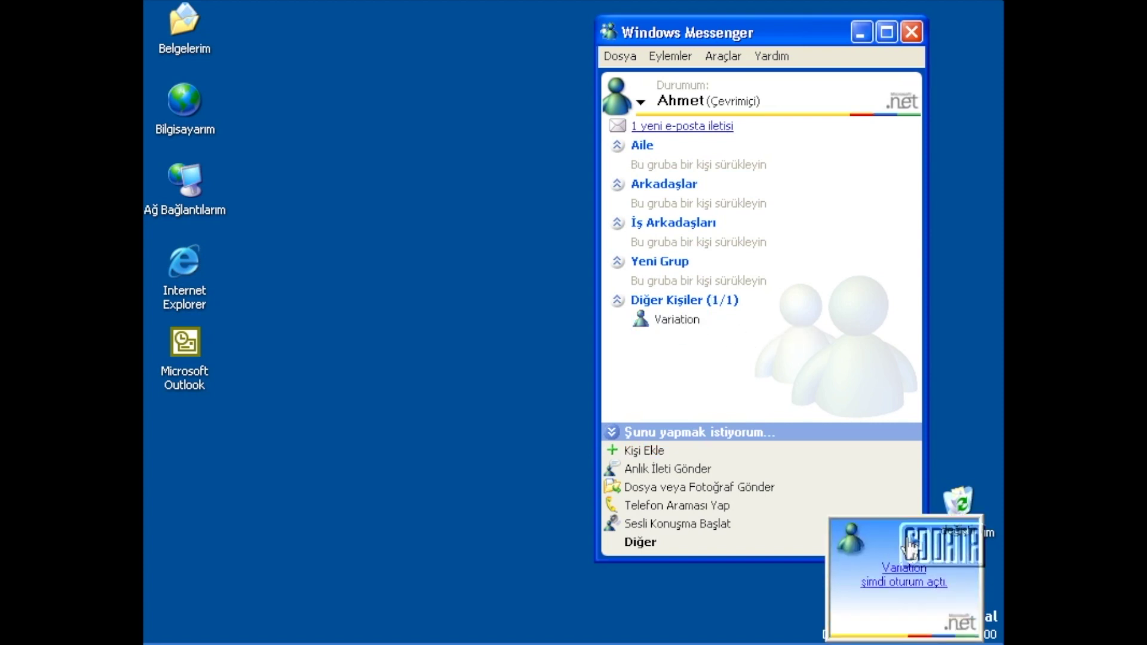
left_click(881, 536)
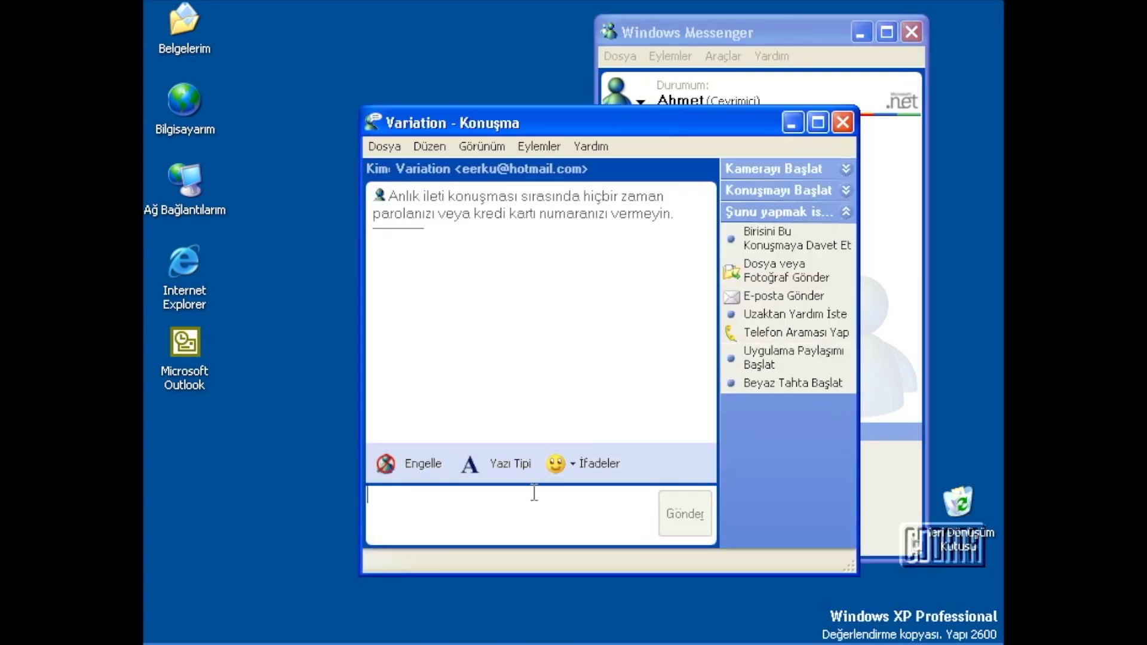
left_click(845, 117)
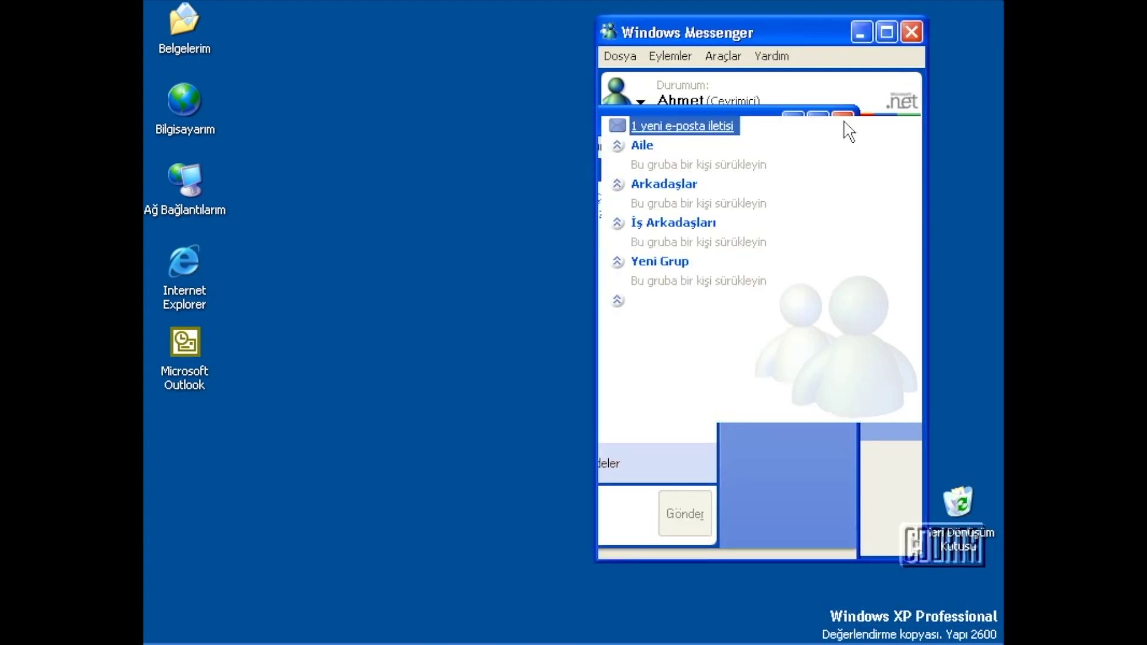
Drag Variation from Diğer Kişiler onto the İş Arkadaşları group.
left_click_drag(670, 322, 675, 323)
left_click(675, 323)
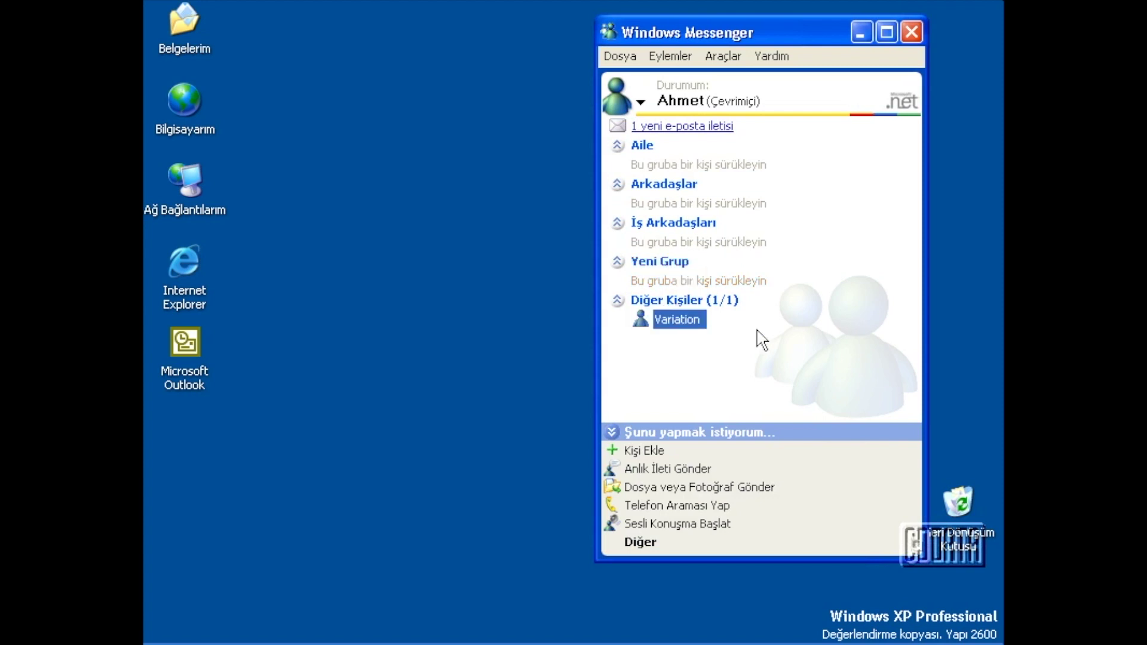
left_click_drag(687, 323, 688, 239)
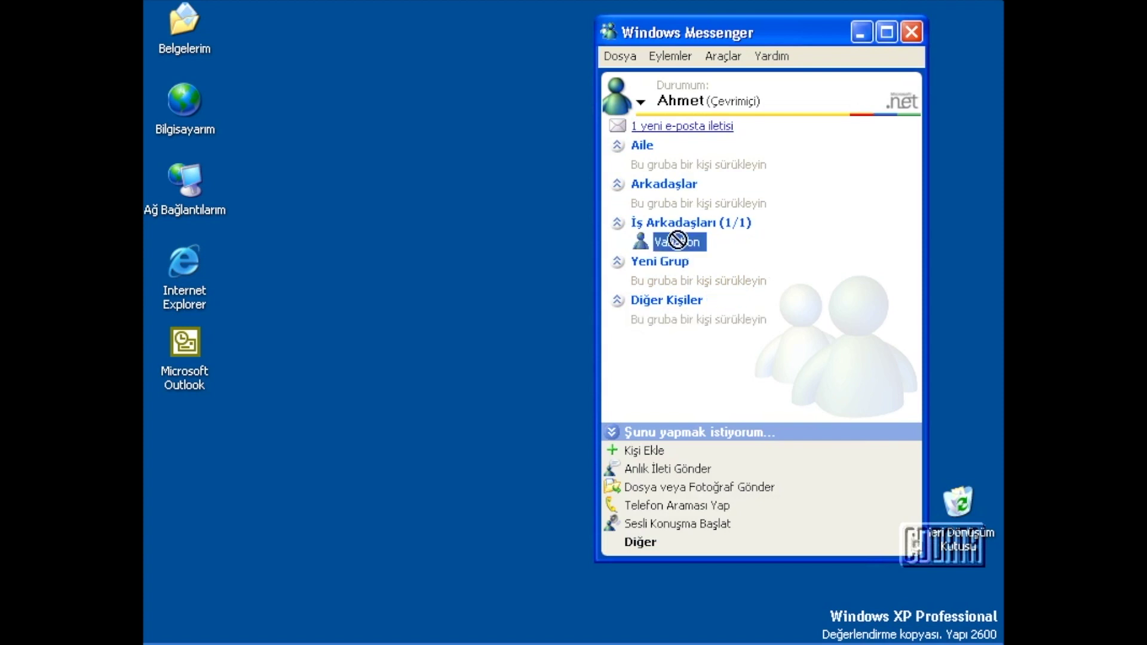
left_click_drag(711, 178, 684, 236)
left_click(682, 163)
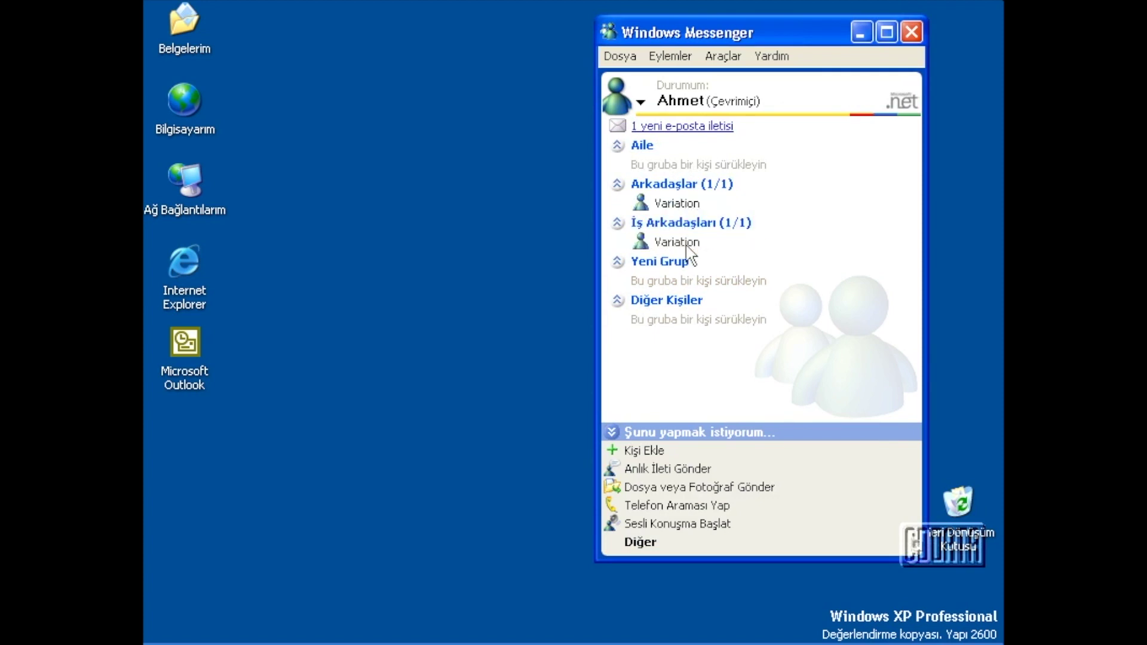
left_click(687, 244)
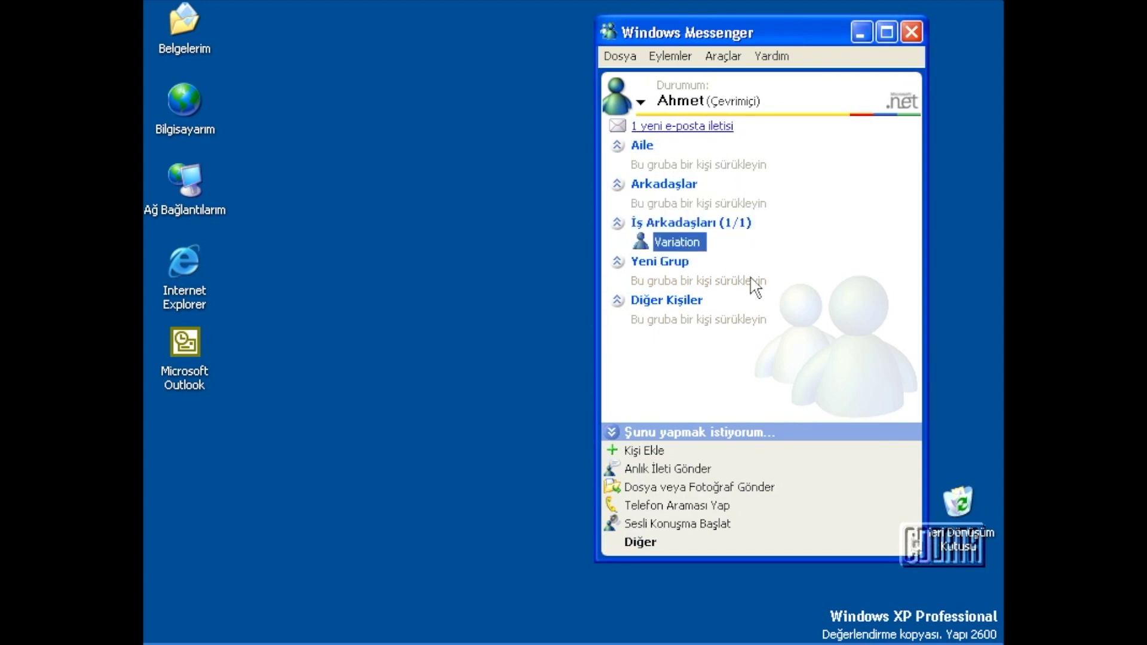
Open a conversation with Variation and send 'merhaba'.
double_click(675, 245)
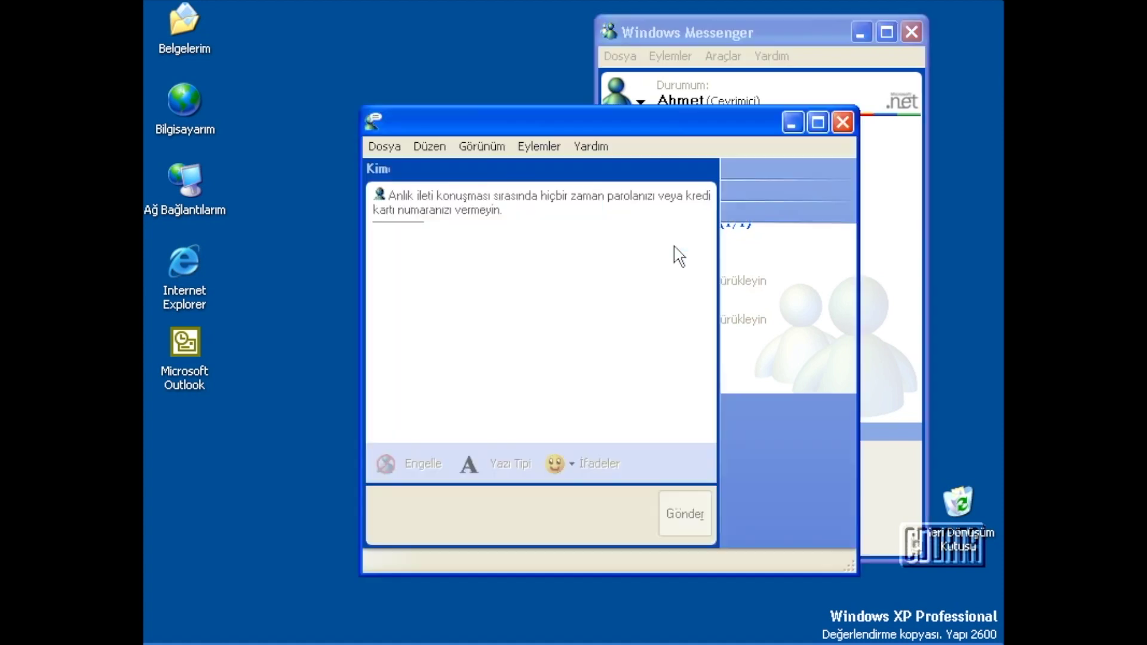
type("m")
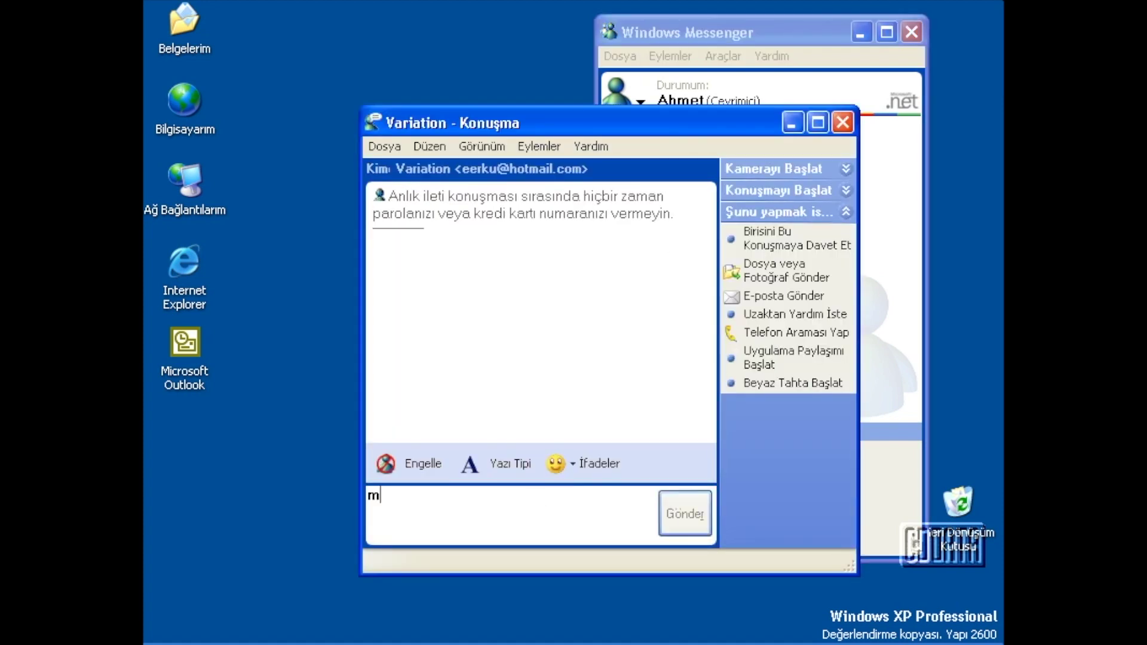
type("erhabab")
key("Return")
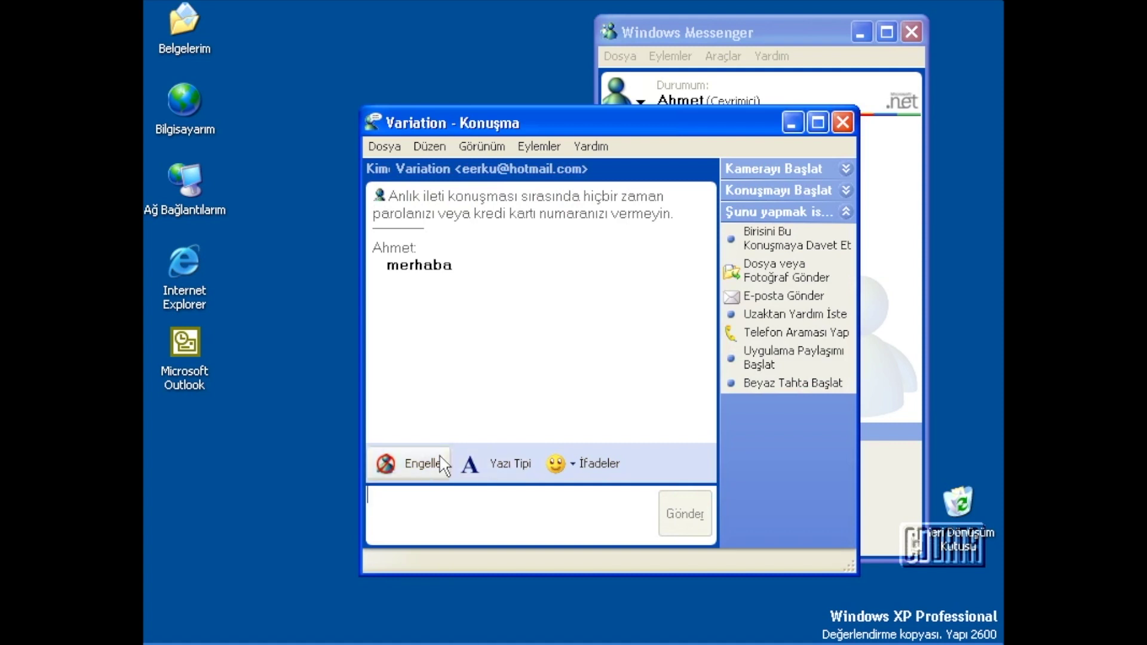
left_click_drag(565, 122, 555, 68)
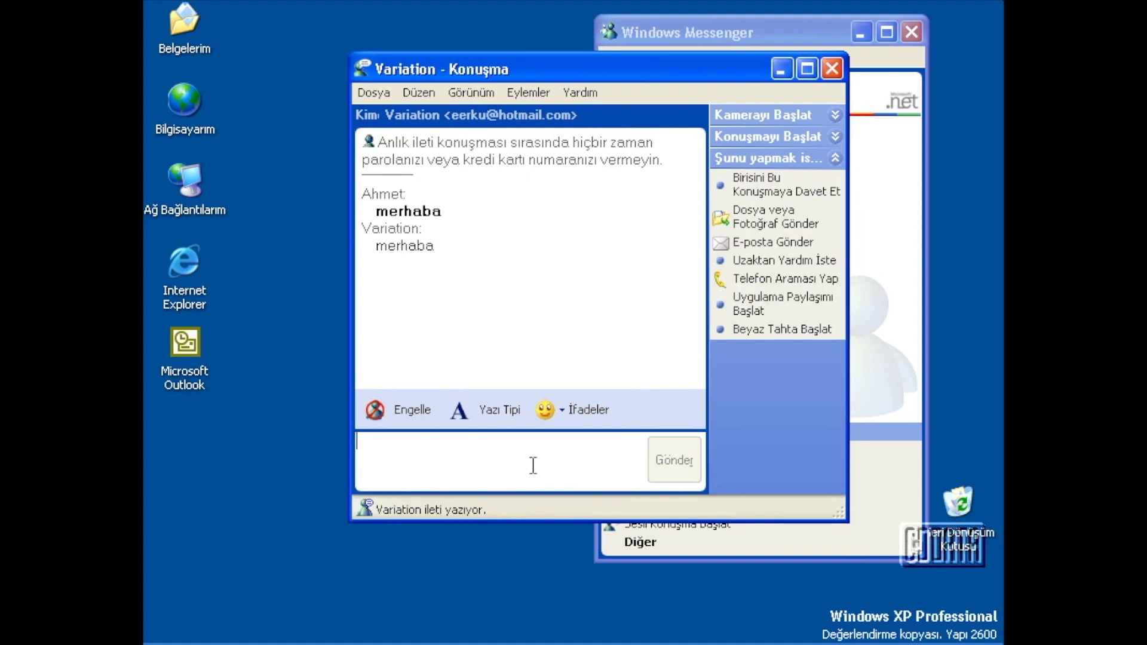
Send a smiley from the İfadeler palette, then reopen the emoticon palette.
left_click(547, 410)
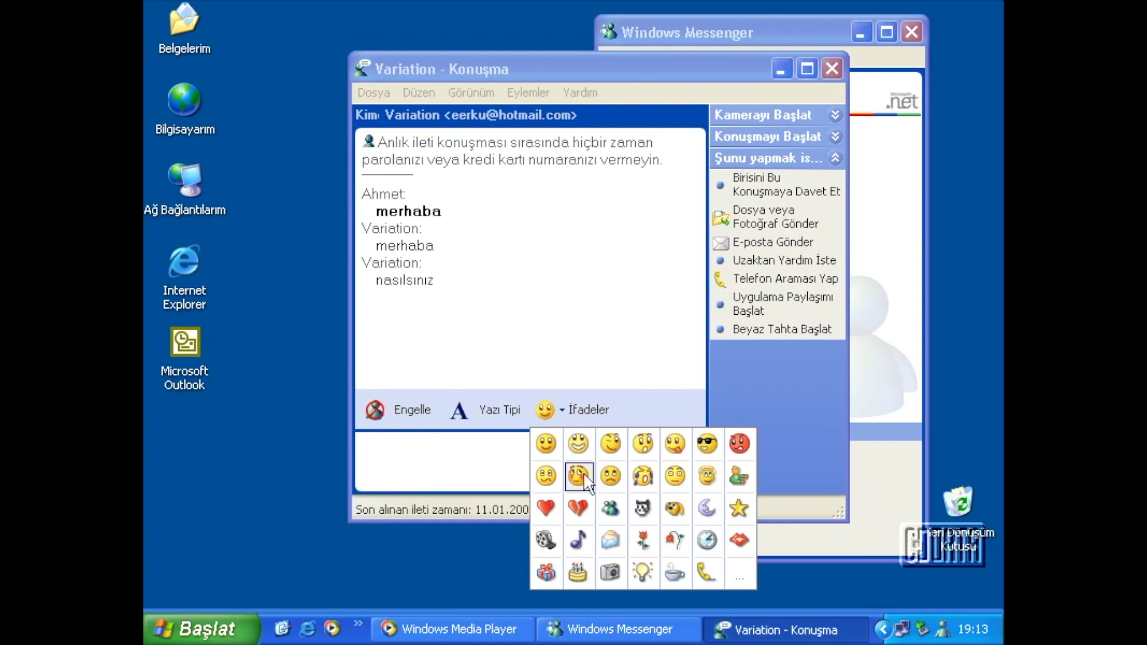
left_click(560, 451)
left_click(668, 465)
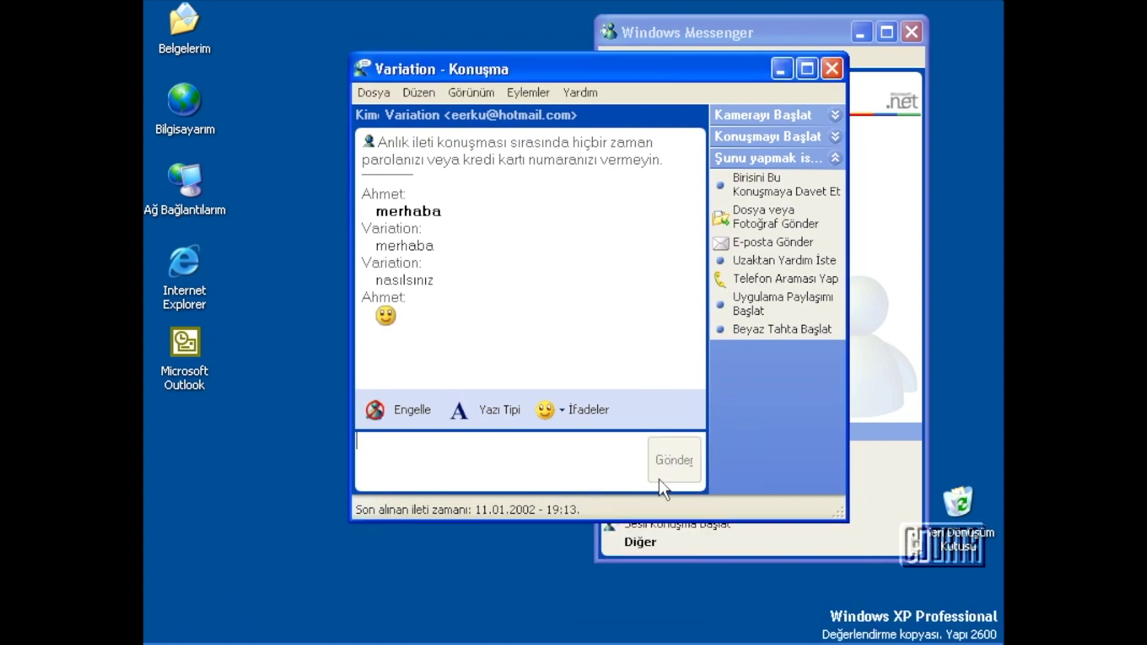
left_click(573, 419)
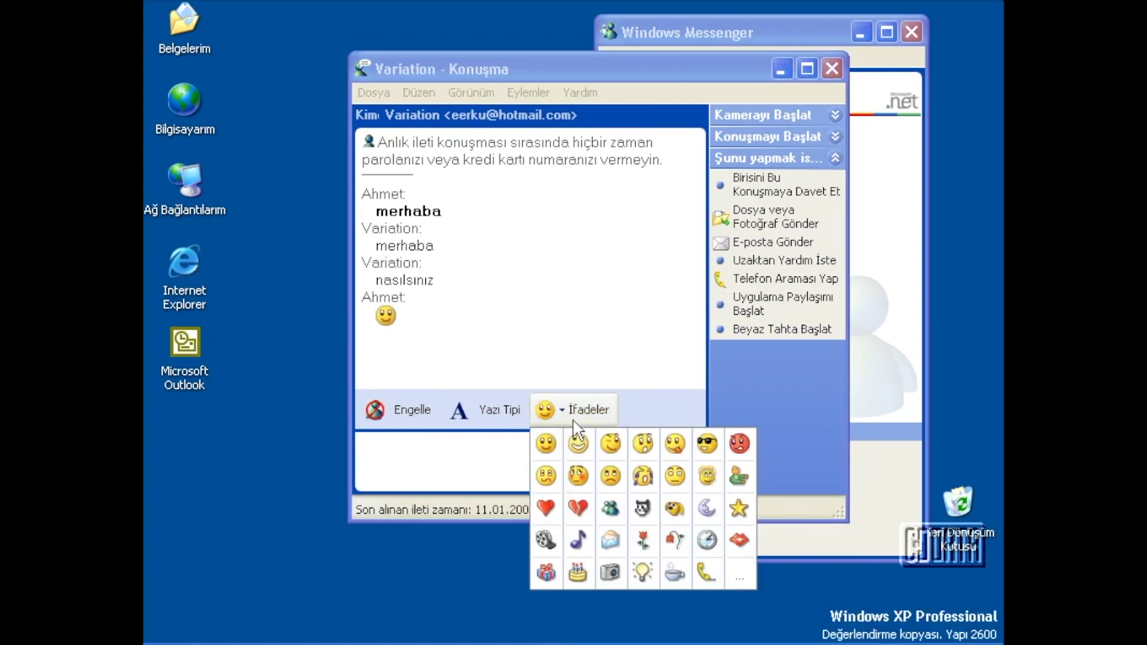
View the emoticon shortcuts help page maximized in Internet Explorer, then close it.
left_click(740, 576)
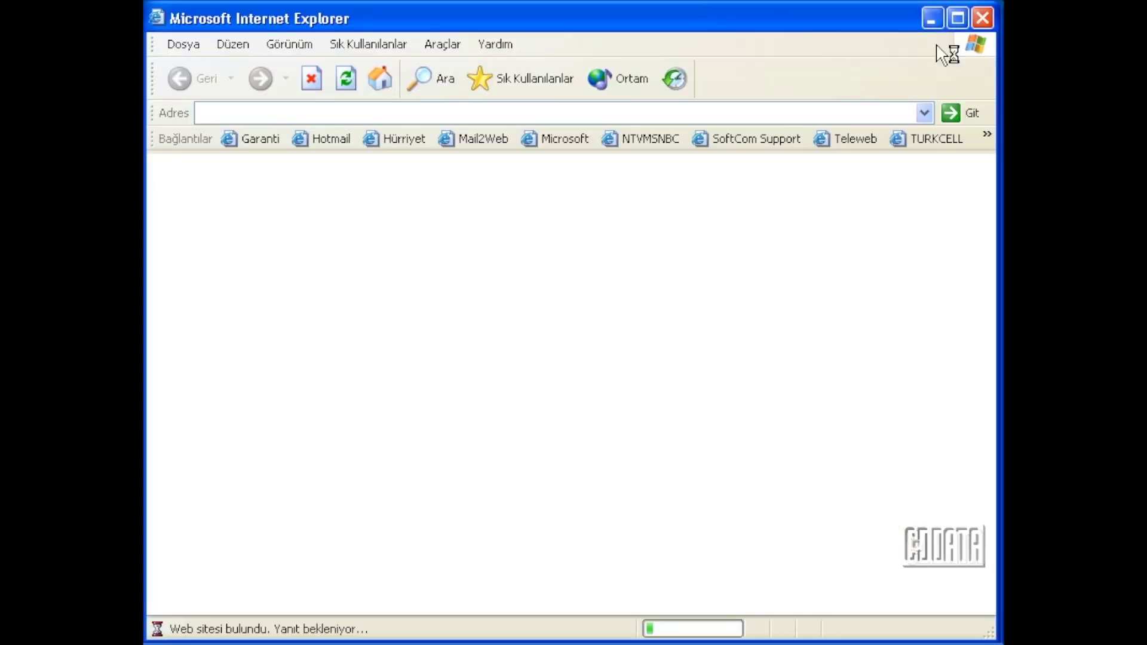
left_click(958, 19)
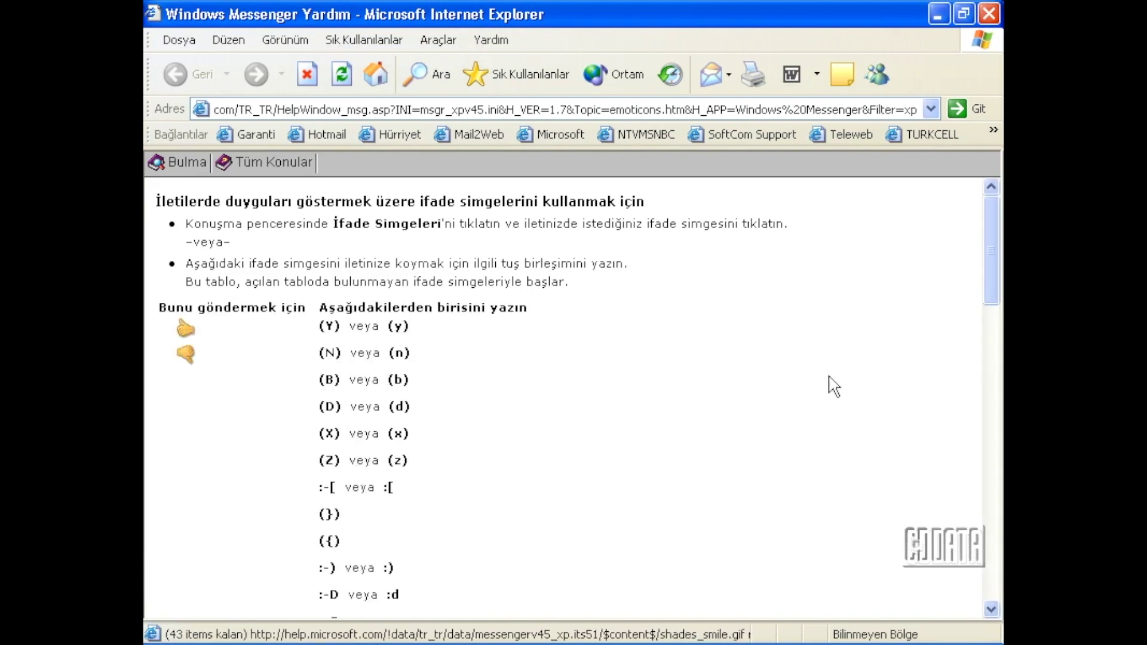
scroll(810, 411, "down", 2)
scroll(824, 403, "up", 2)
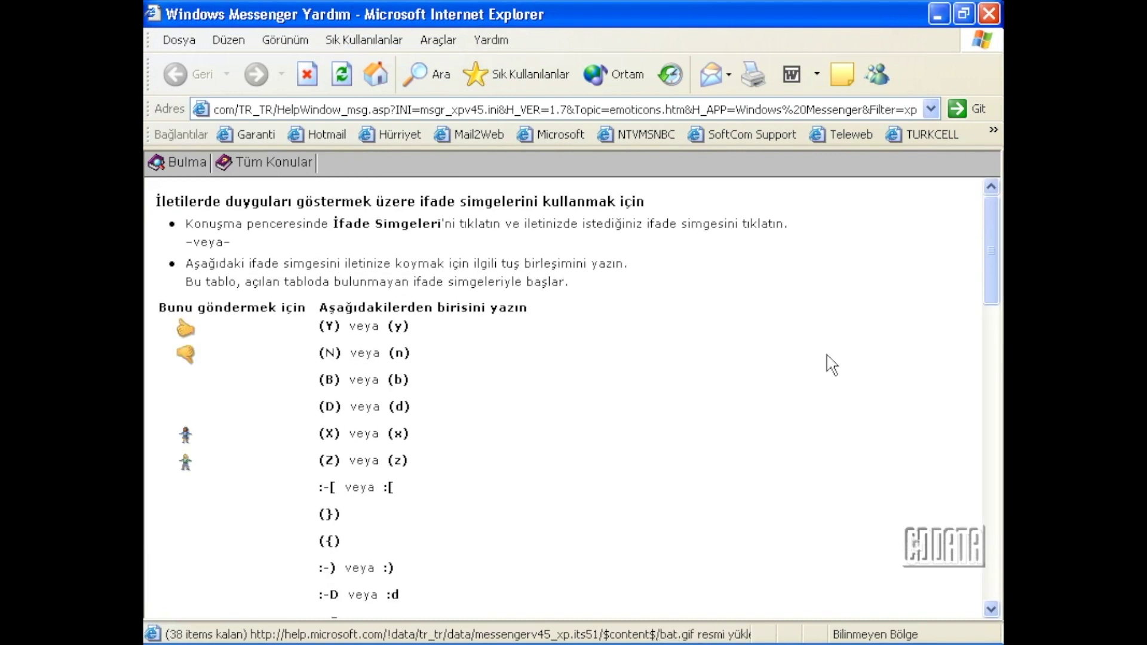
left_click(944, 10)
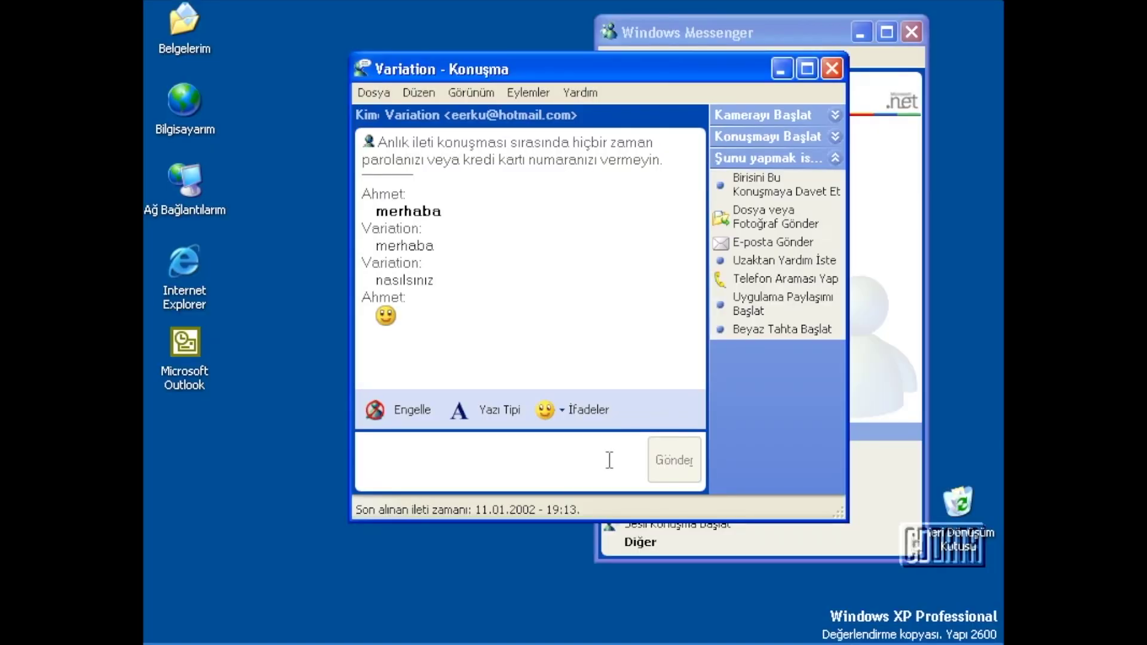
left_click(765, 189)
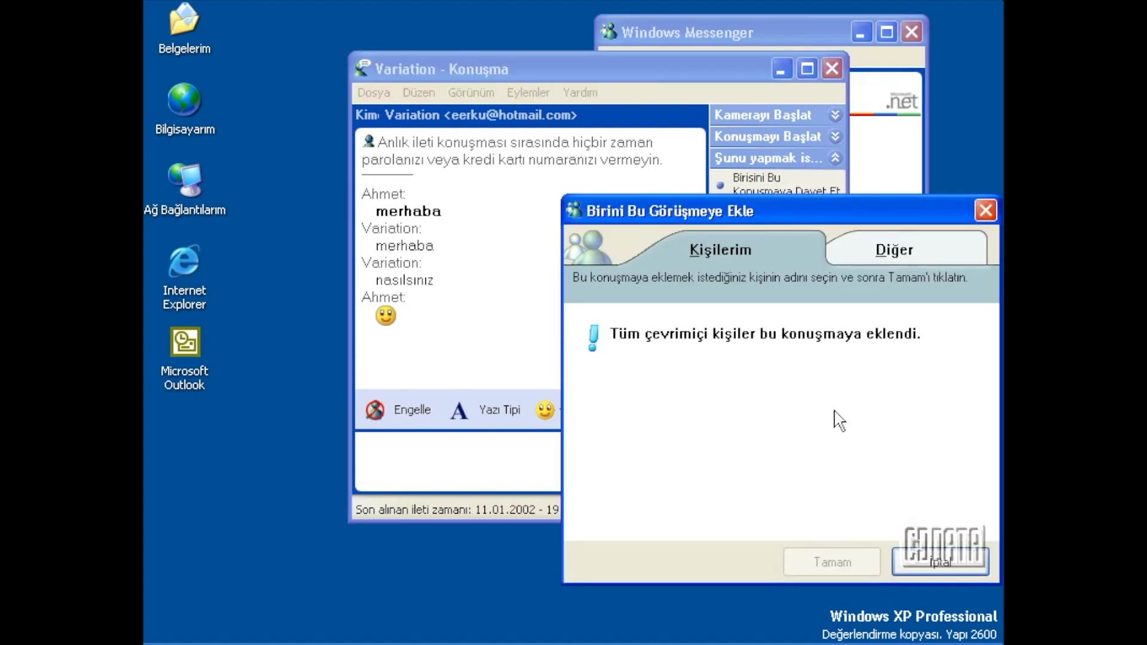
left_click(937, 560)
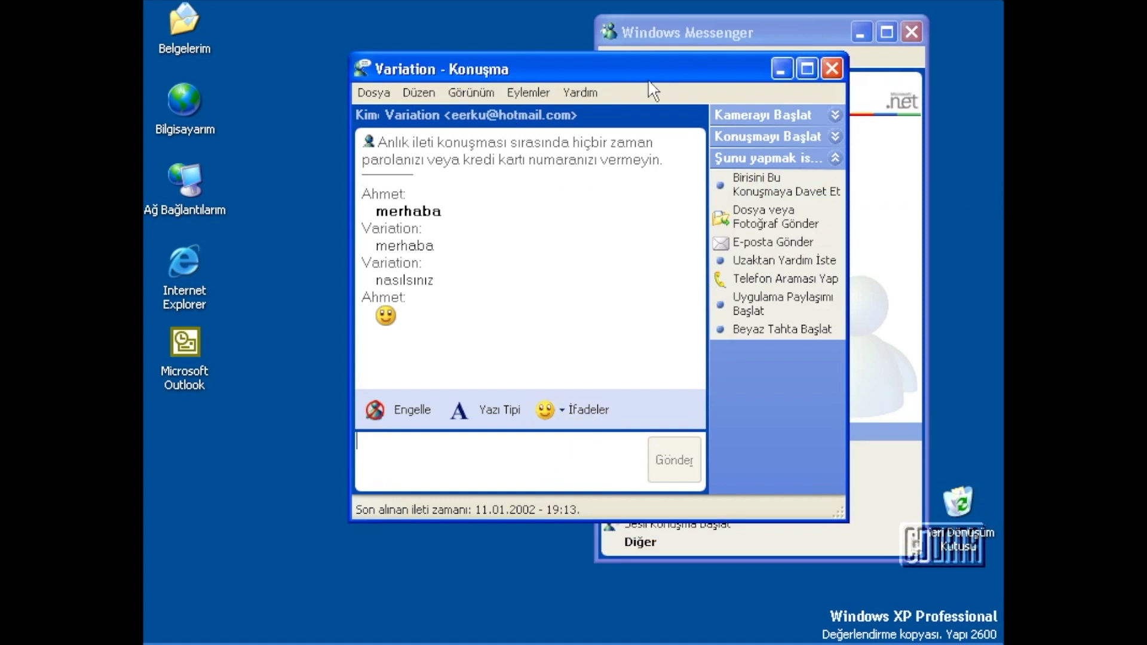
left_click(715, 35)
In Seçenekler's Gizlilik tab, move the contact from the allowed list to the blocked list.
left_click(720, 54)
left_click(741, 267)
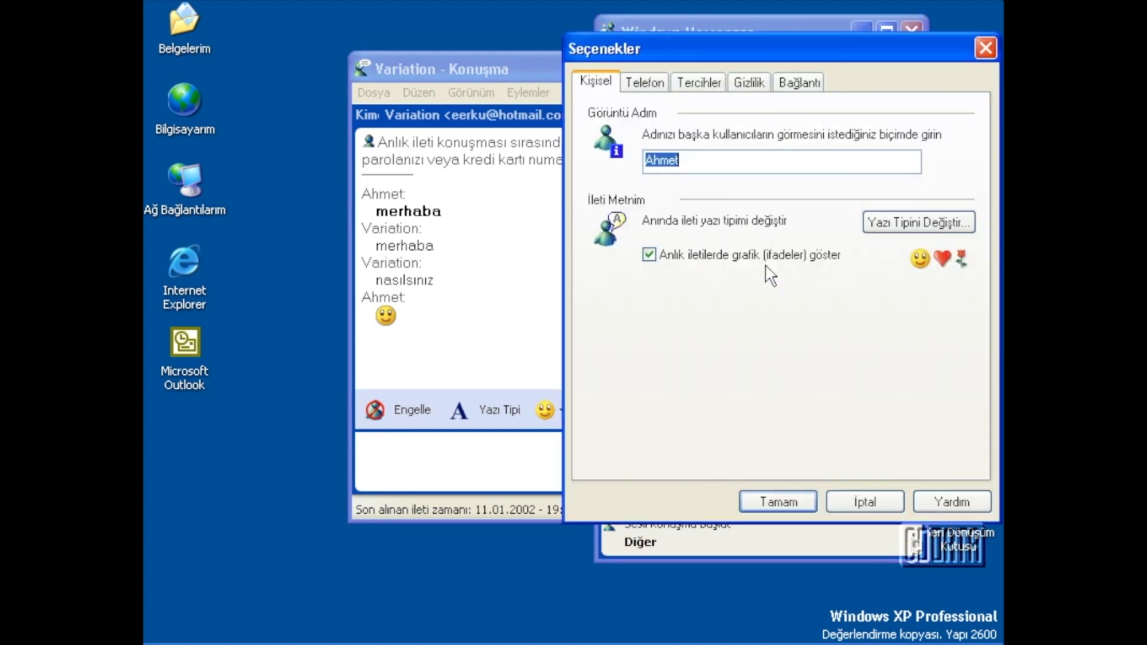
left_click(749, 82)
left_click(651, 219)
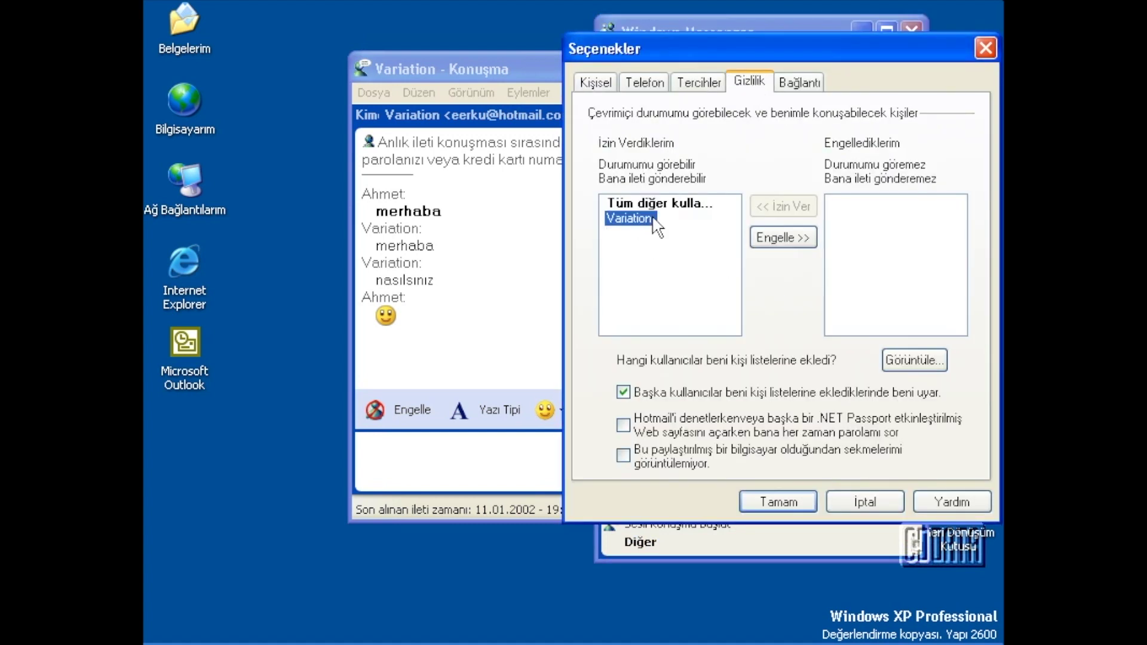
left_click(785, 240)
left_click(855, 208)
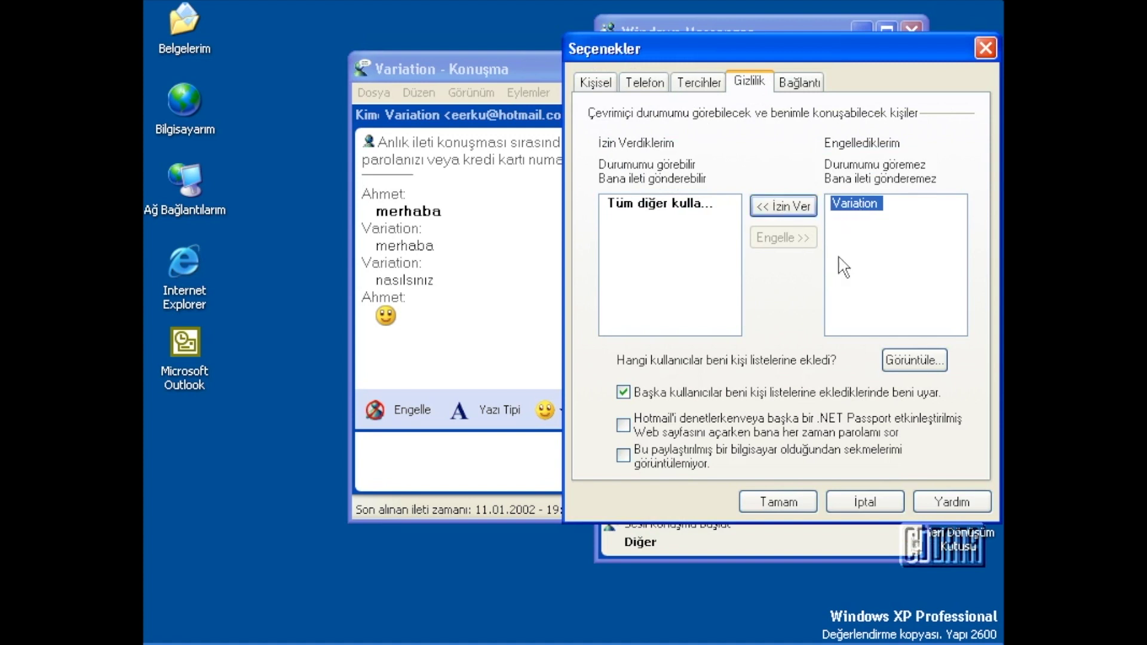
Review the list of users who added you, then allow the contact again.
left_click(901, 364)
left_click(684, 148)
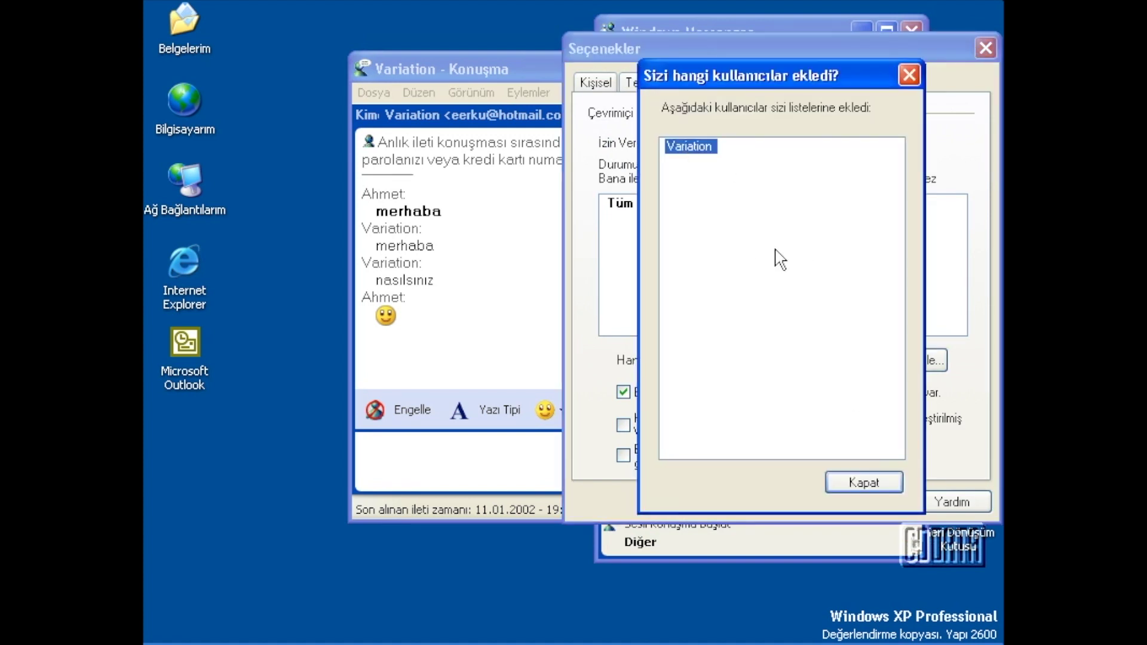
left_click(864, 482)
left_click(794, 210)
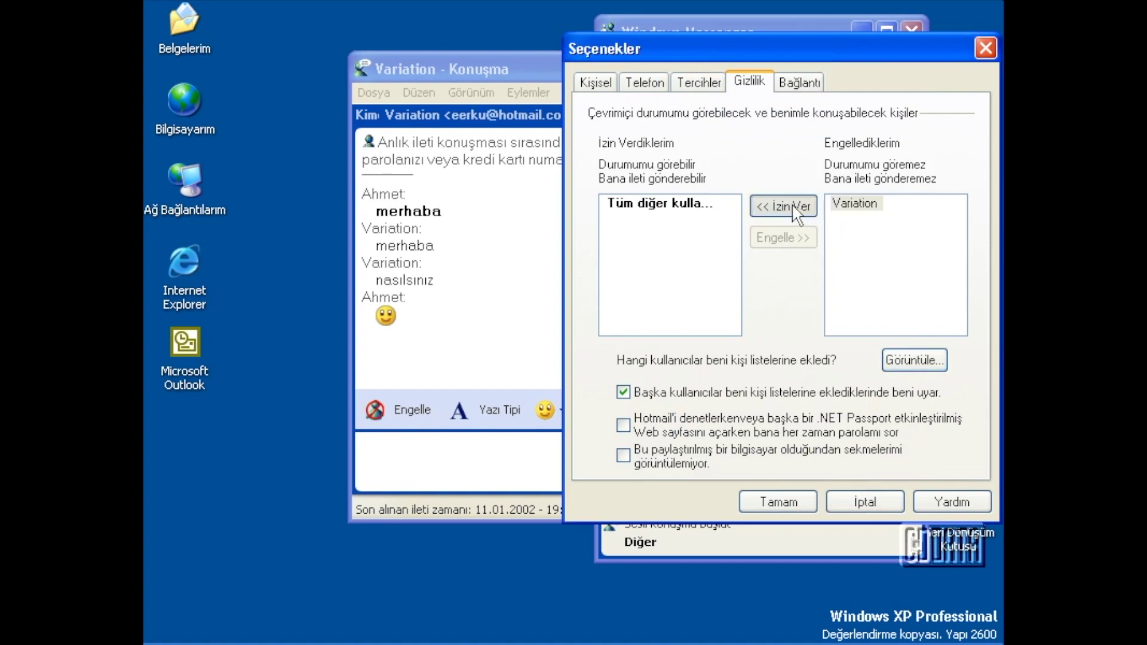
left_click(612, 219)
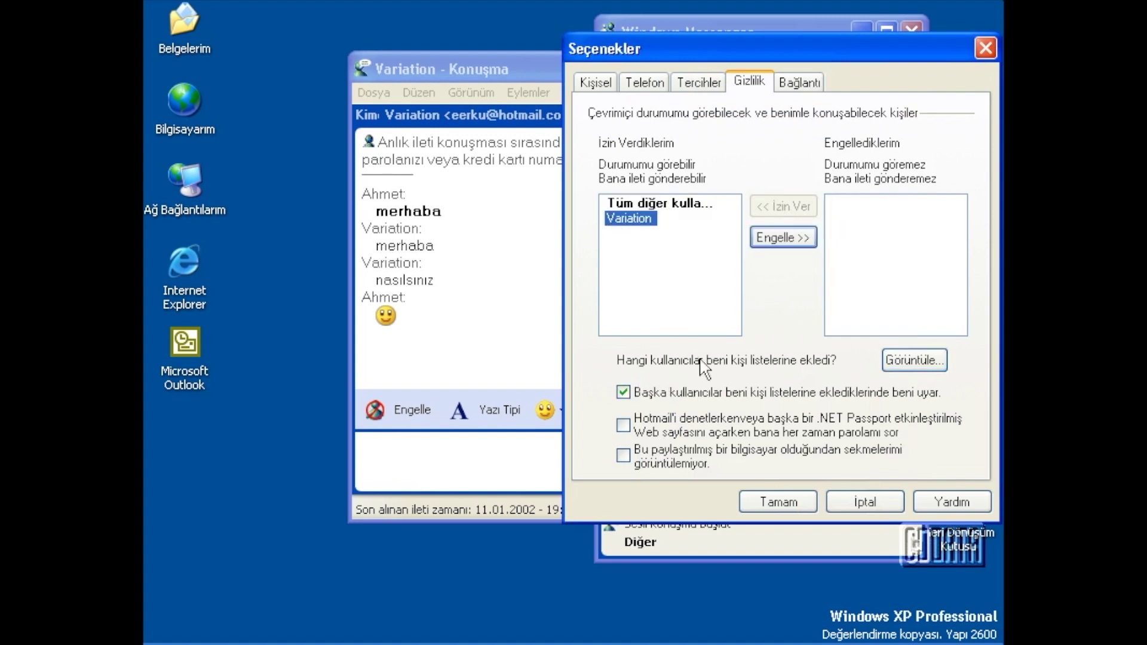
Toggle the add-warning and Hotmail password checkboxes back to their original state and save.
left_click(624, 393)
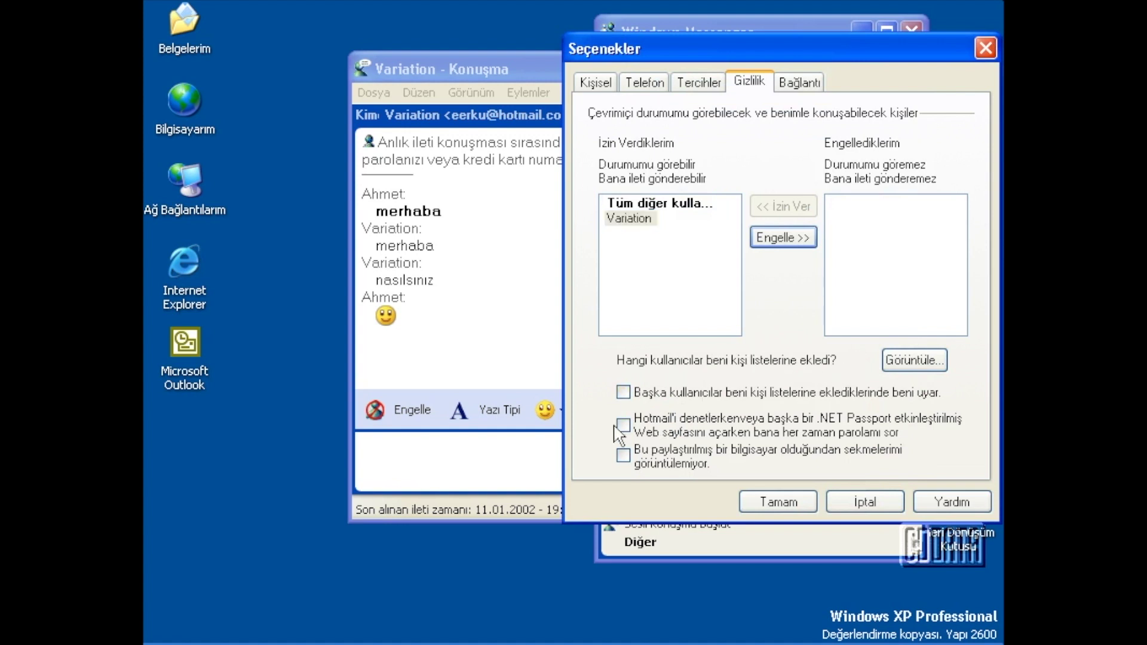
left_click(627, 395)
left_click(623, 425)
left_click(624, 425)
left_click(769, 501)
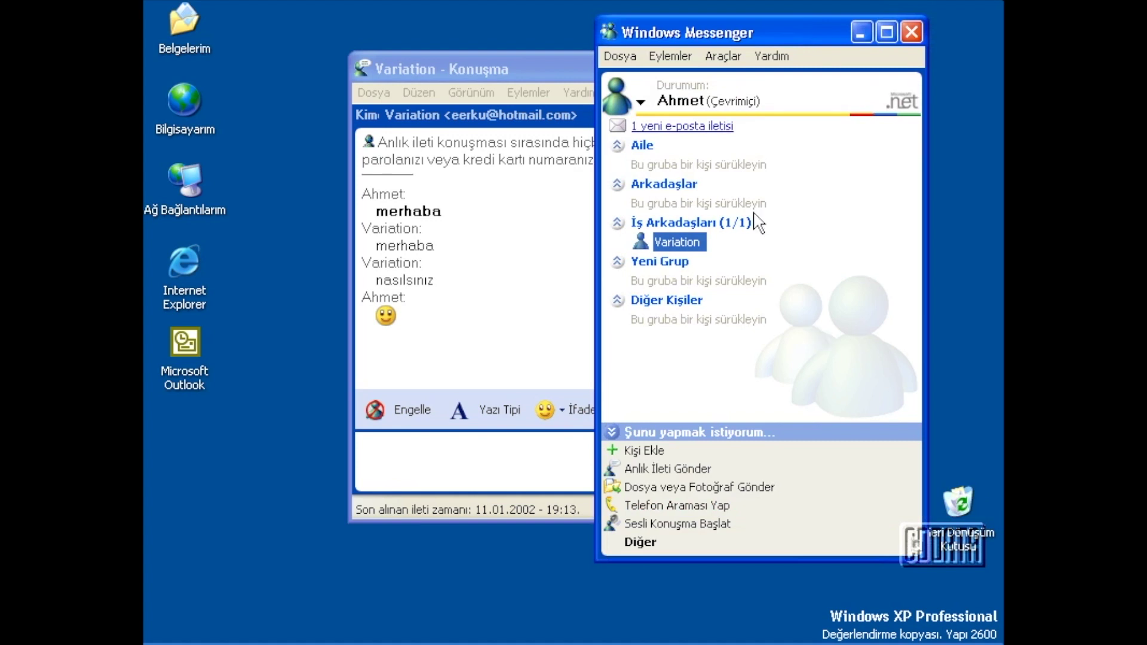
Set the idle time before showing as away to 5 minutes in Seçenekler's Tercihler tab.
left_click(709, 60)
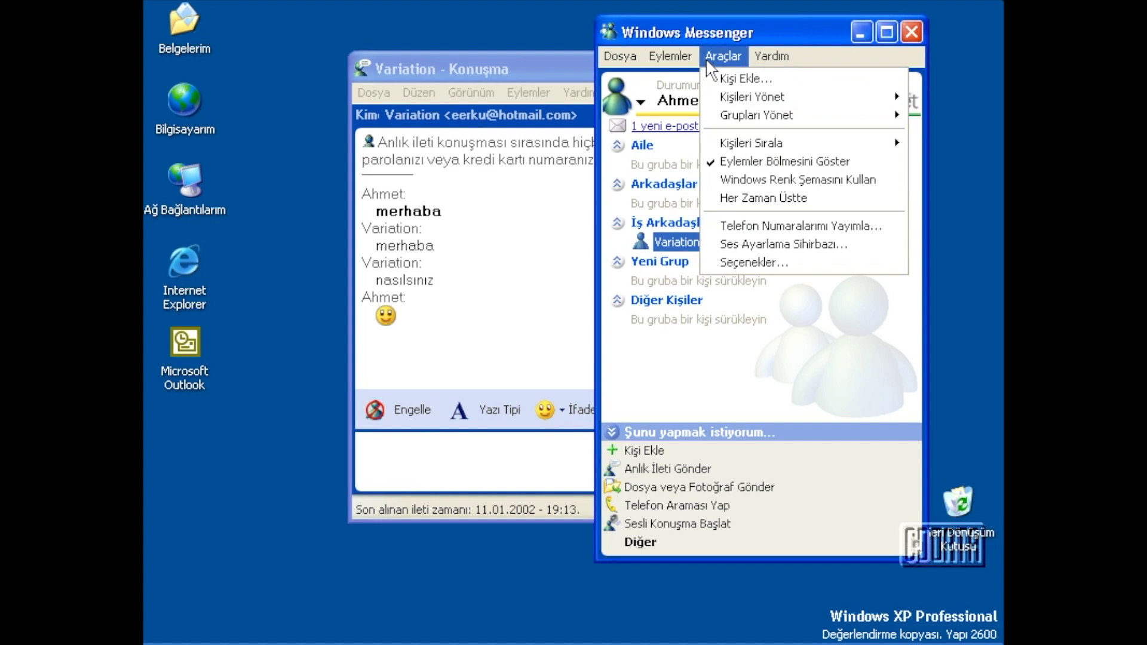
left_click(732, 262)
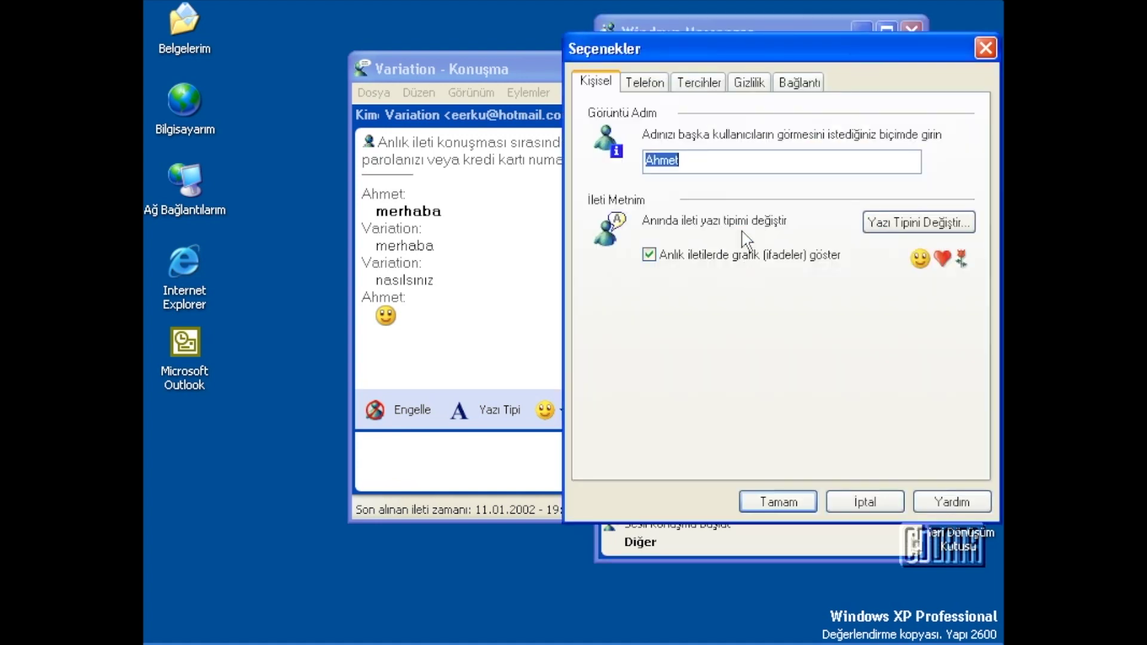
left_click_drag(778, 52, 705, 59)
left_click(625, 88)
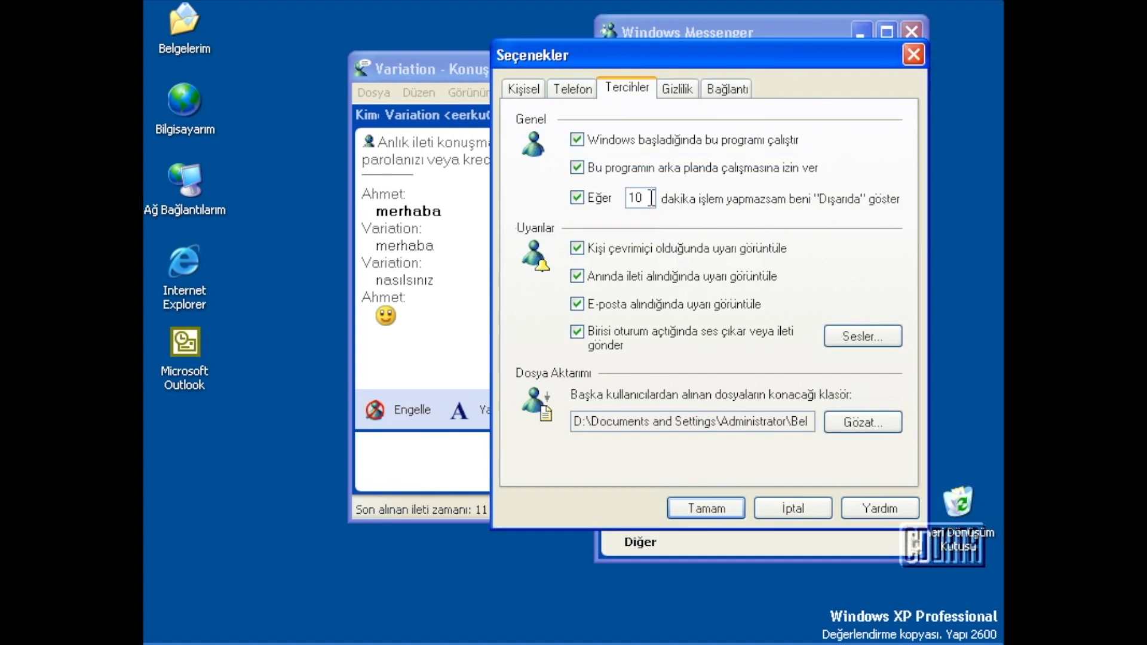
left_click_drag(651, 198, 590, 194)
type("5")
Uncheck the contact-online and new-message alerts, keep the received-files folder, and save.
left_click(577, 200)
left_click(863, 423)
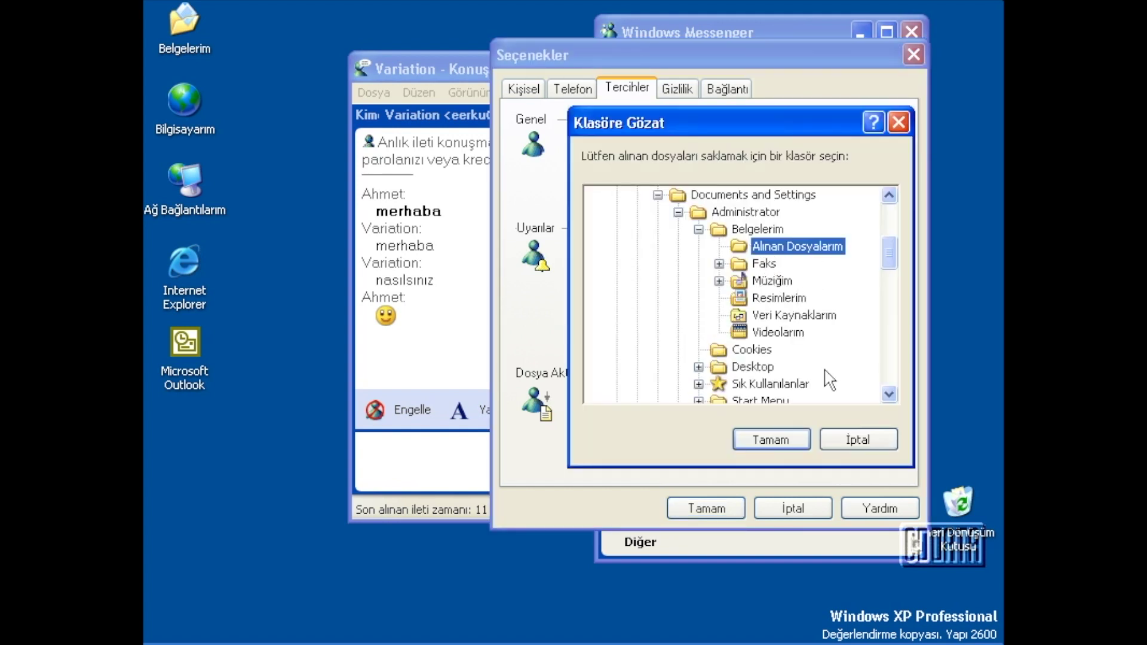
left_click(831, 432)
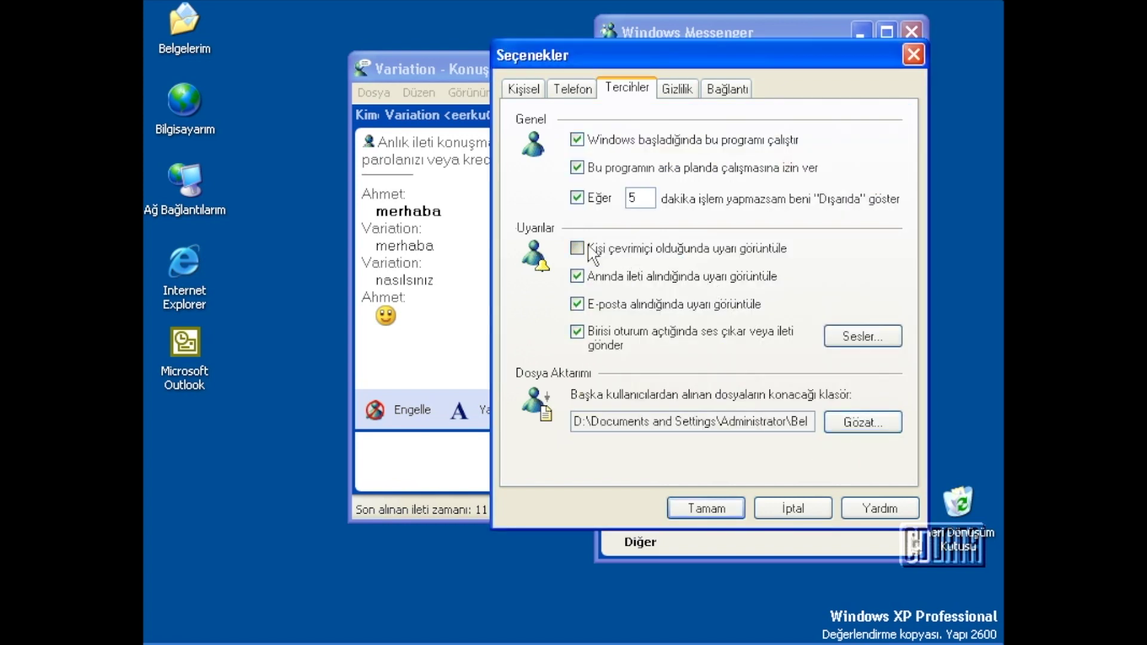
left_click(589, 277)
left_click(706, 508)
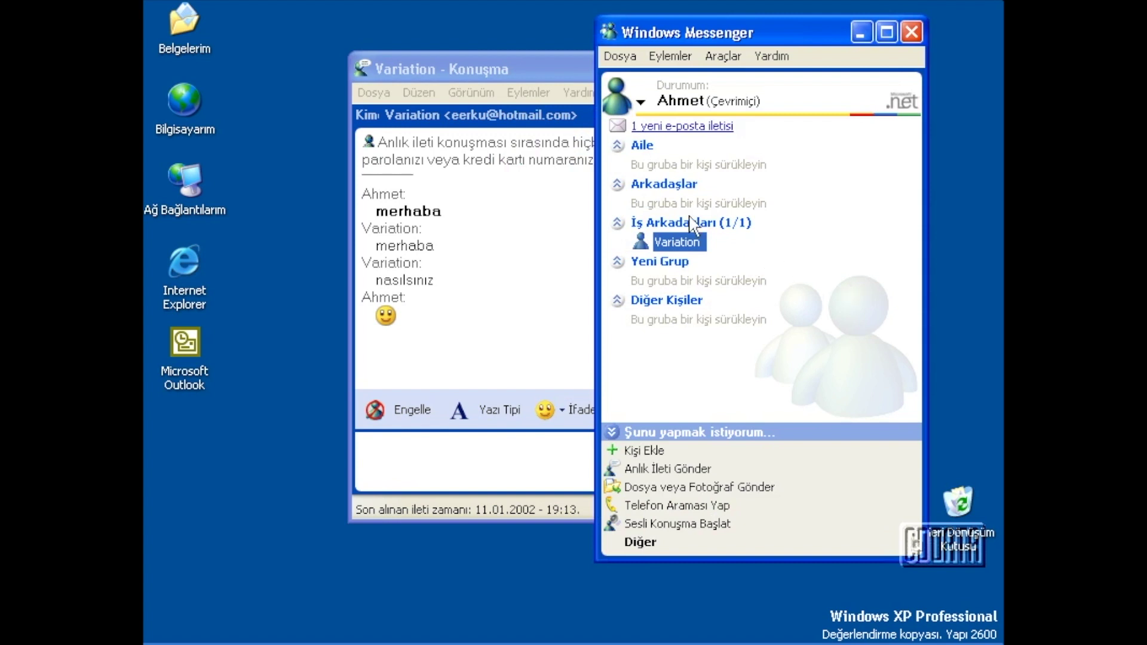
Set status to Hemen Dönecek, close the chat window, then switch to Çevrimdışı Görün.
left_click(687, 103)
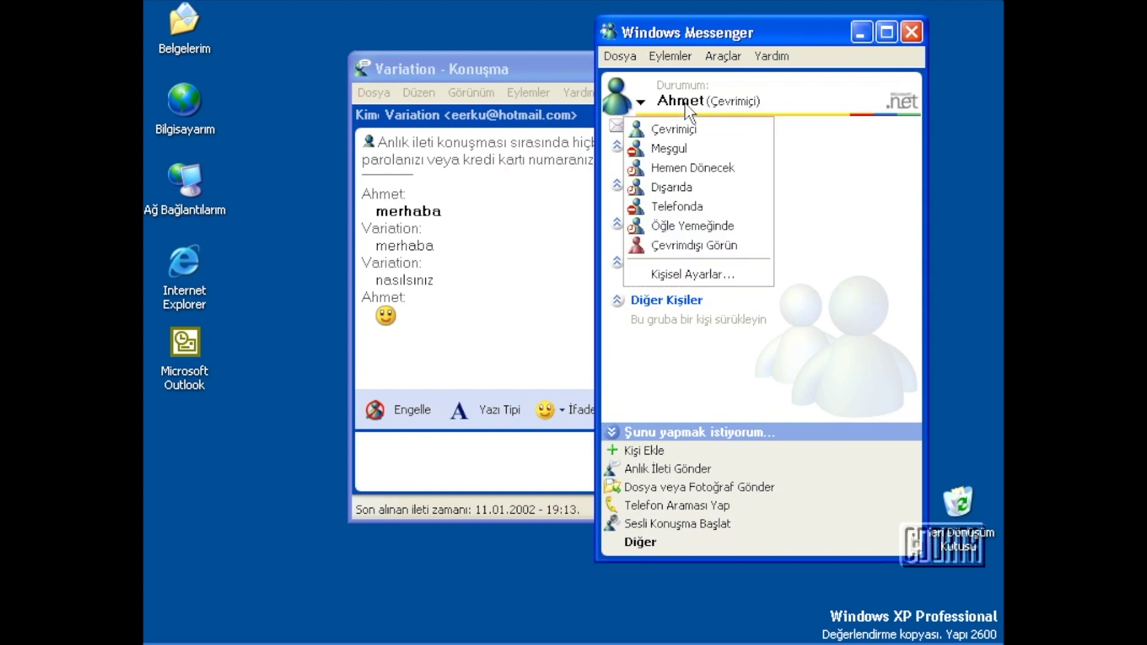
left_click(690, 167)
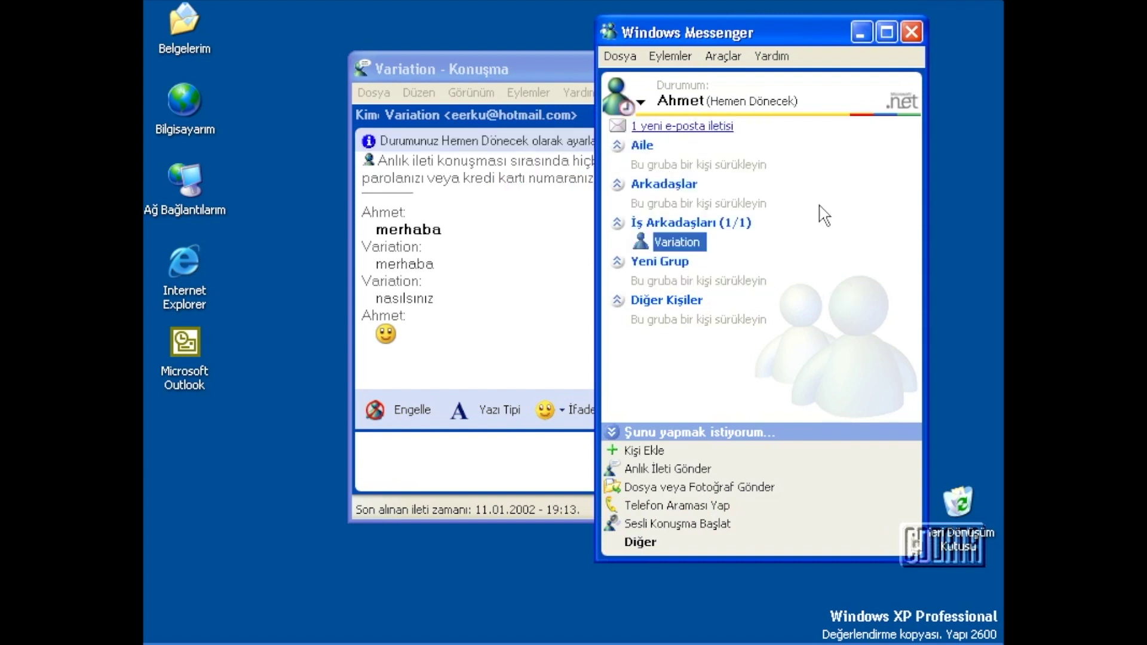
left_click(542, 298)
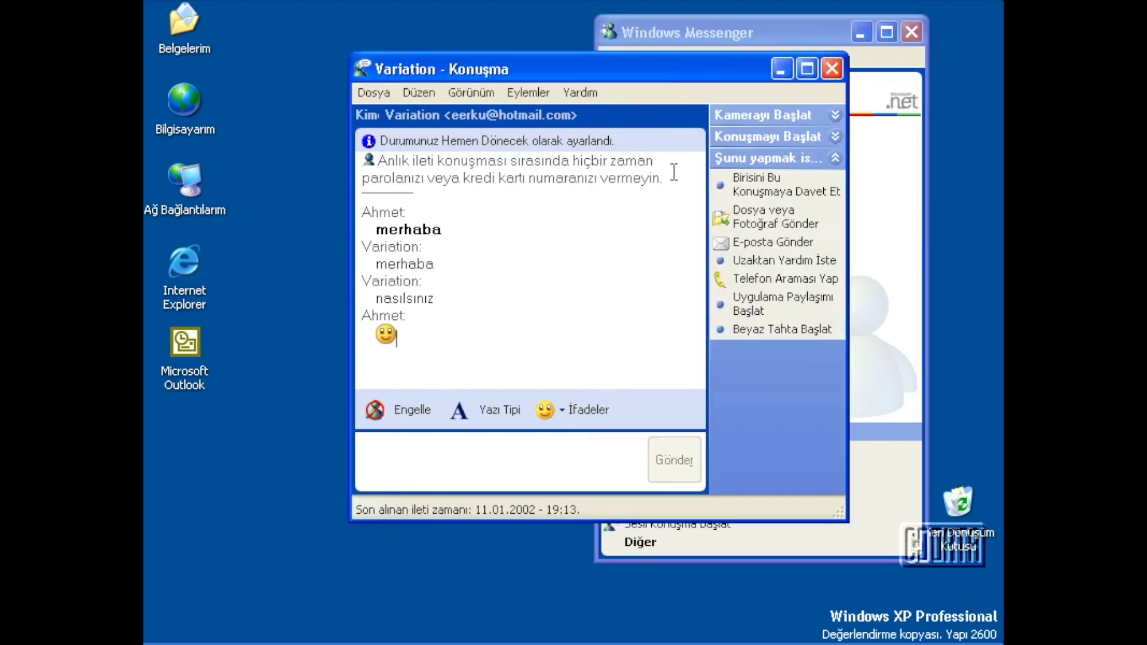
left_click(831, 69)
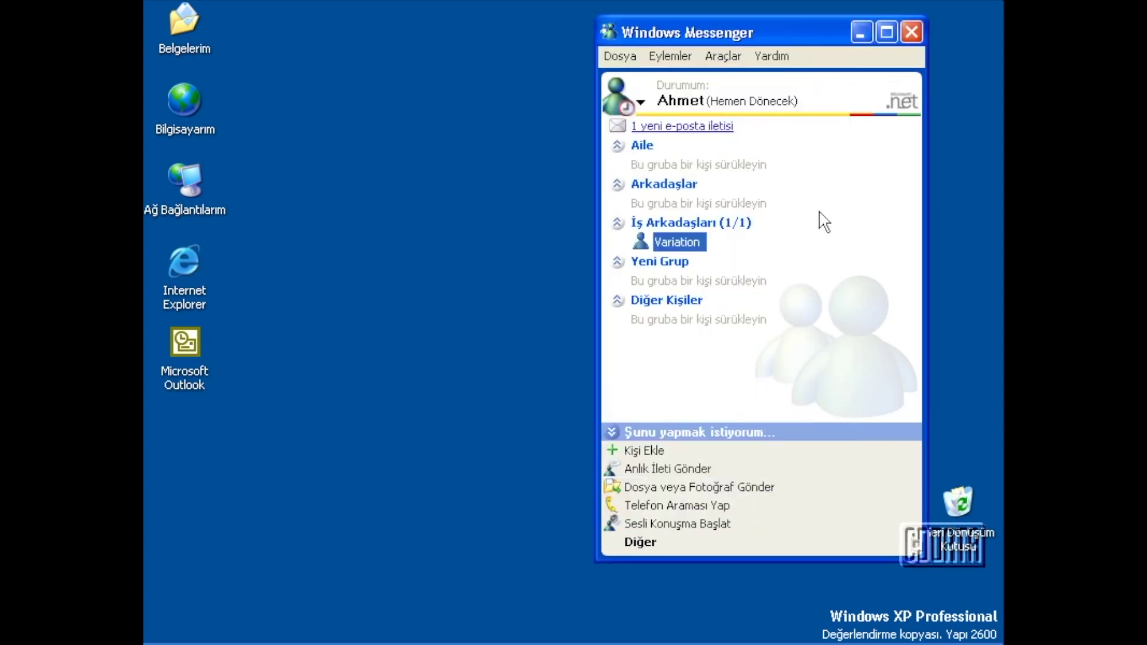
left_click(706, 111)
left_click(687, 246)
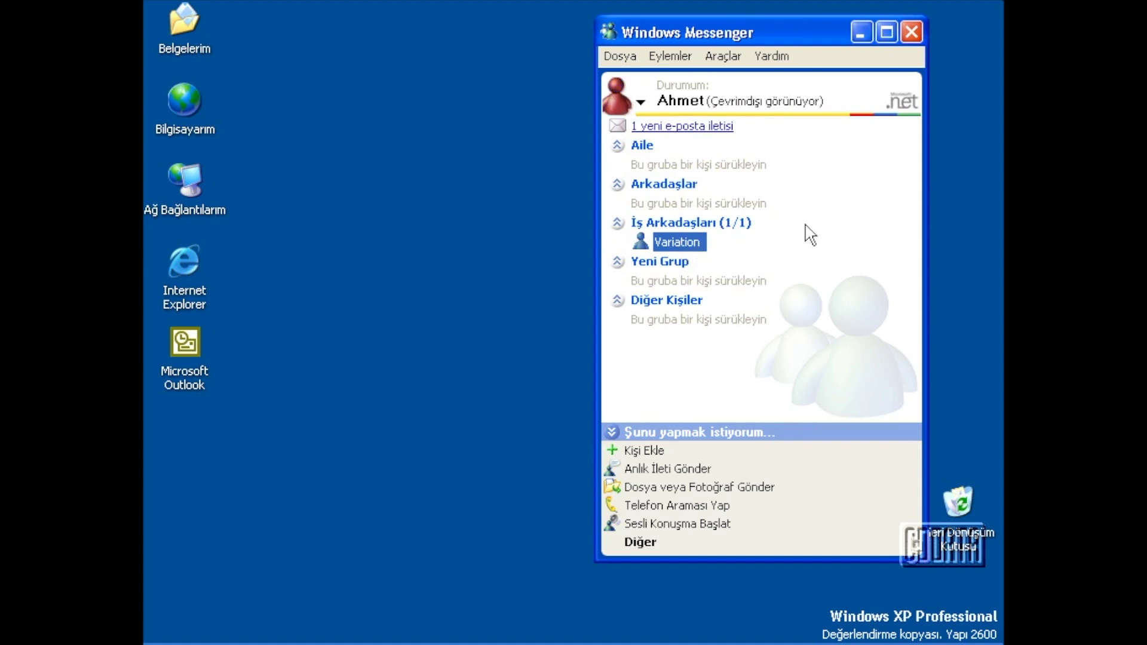
Collapse the empty Yeni Grup group, leaving İş Arkadaşları expanded.
left_click(678, 227)
left_click(678, 227)
left_click(669, 238)
left_click(672, 223)
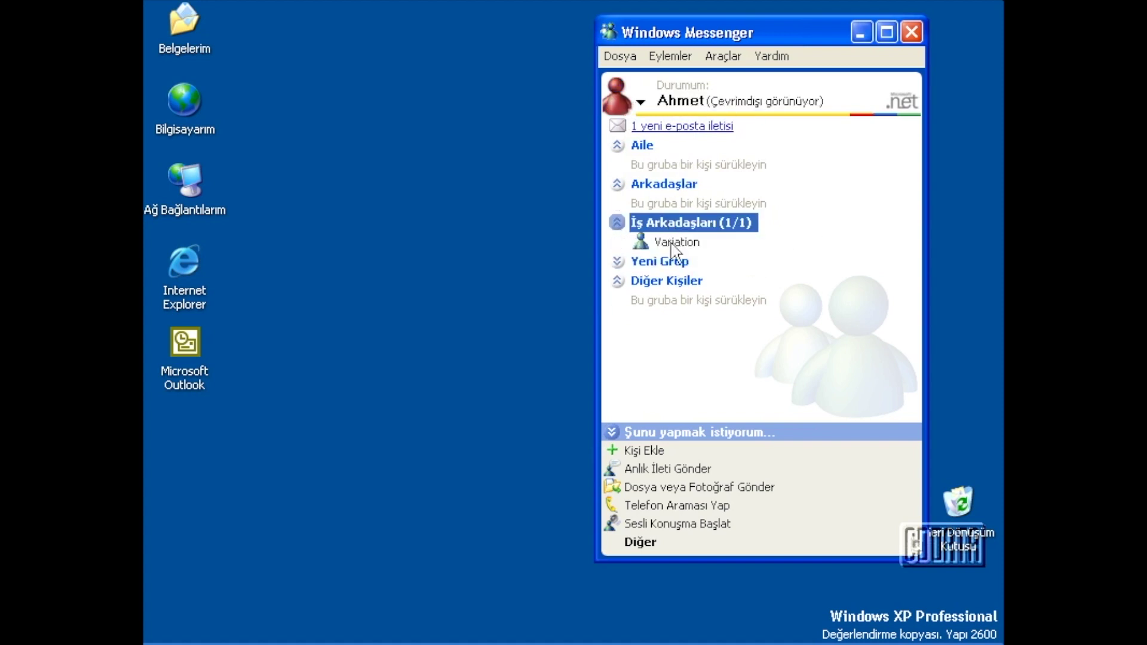
left_click(660, 263)
left_click(660, 265)
left_click(664, 264)
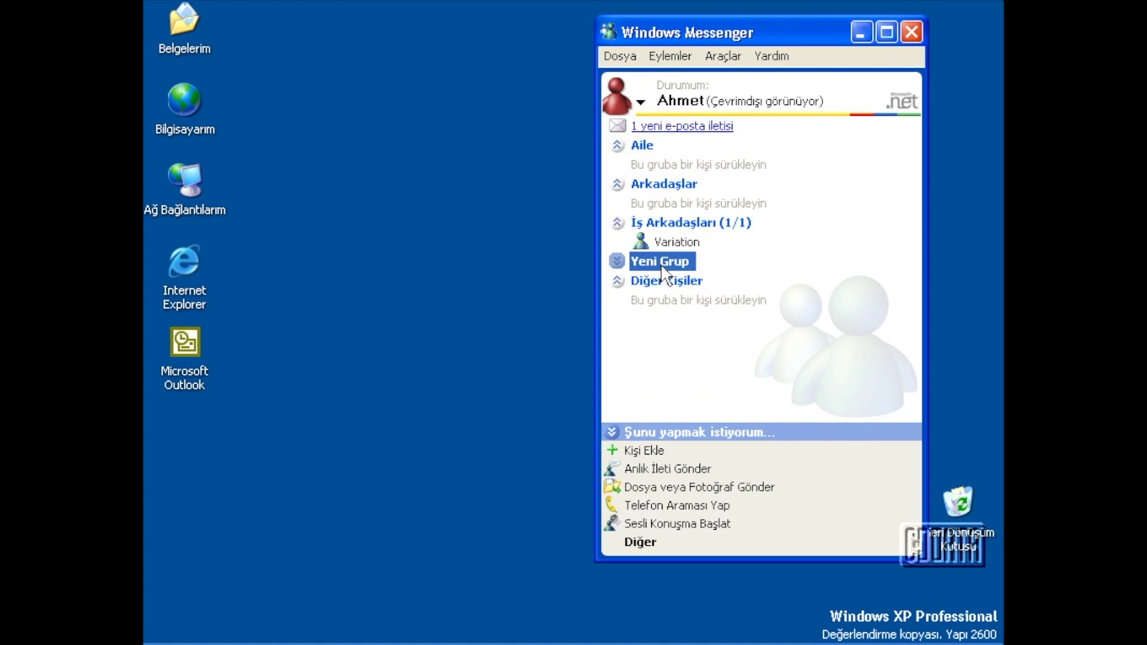
Change status to Öğle Yemeğinde and select the Variation contact.
left_click(706, 111)
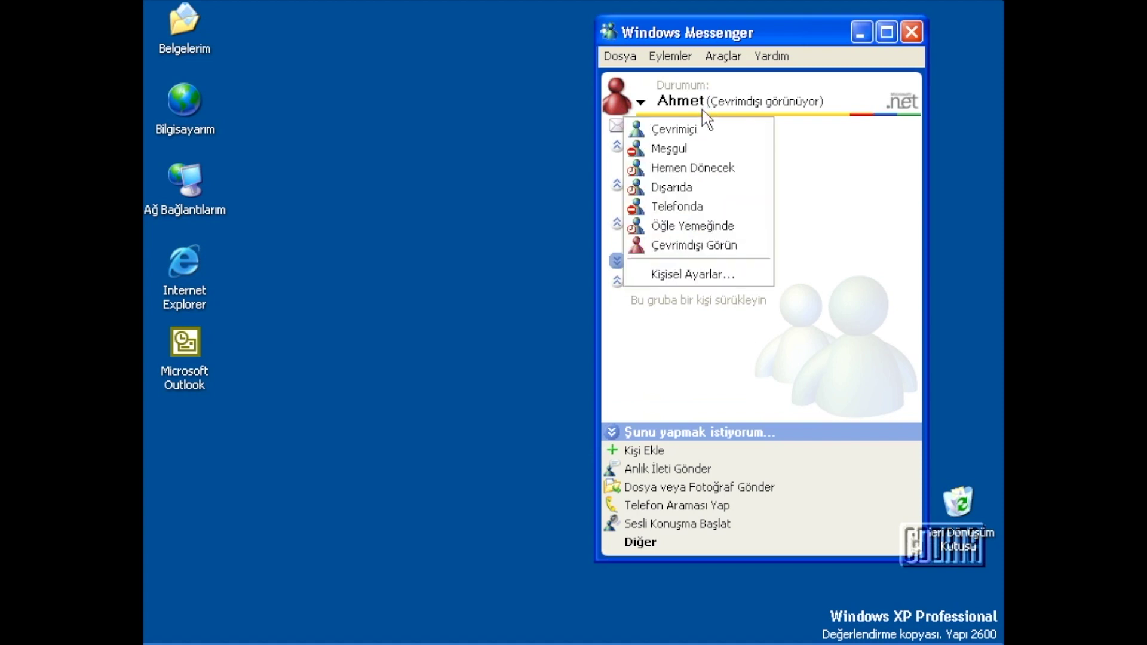
left_click(686, 226)
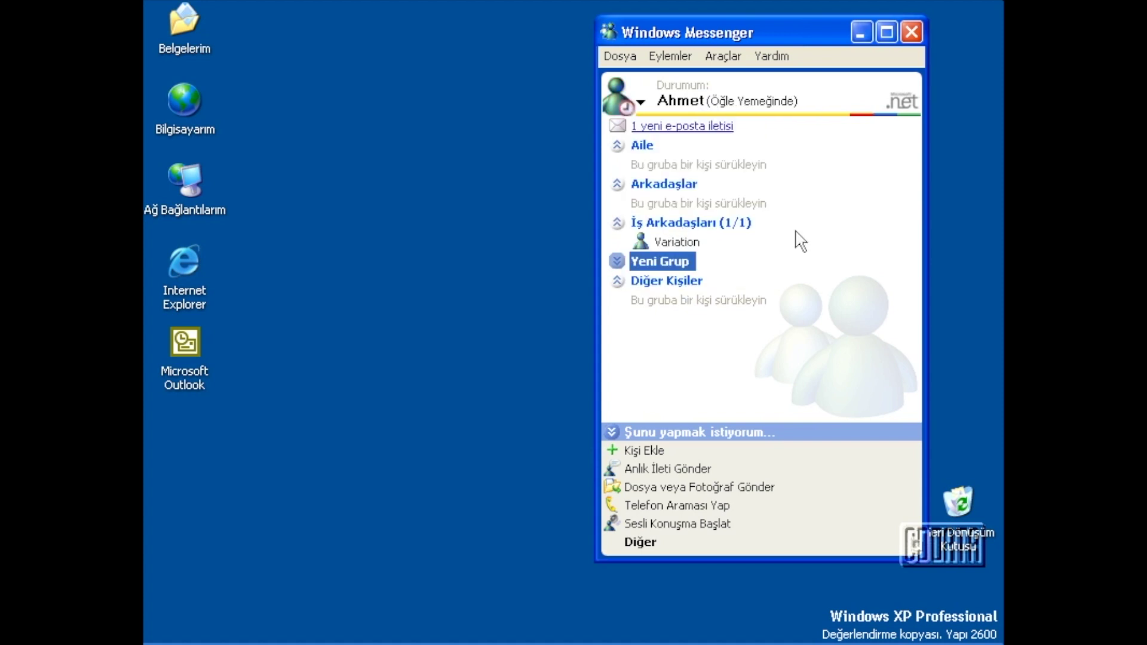
left_click(801, 236)
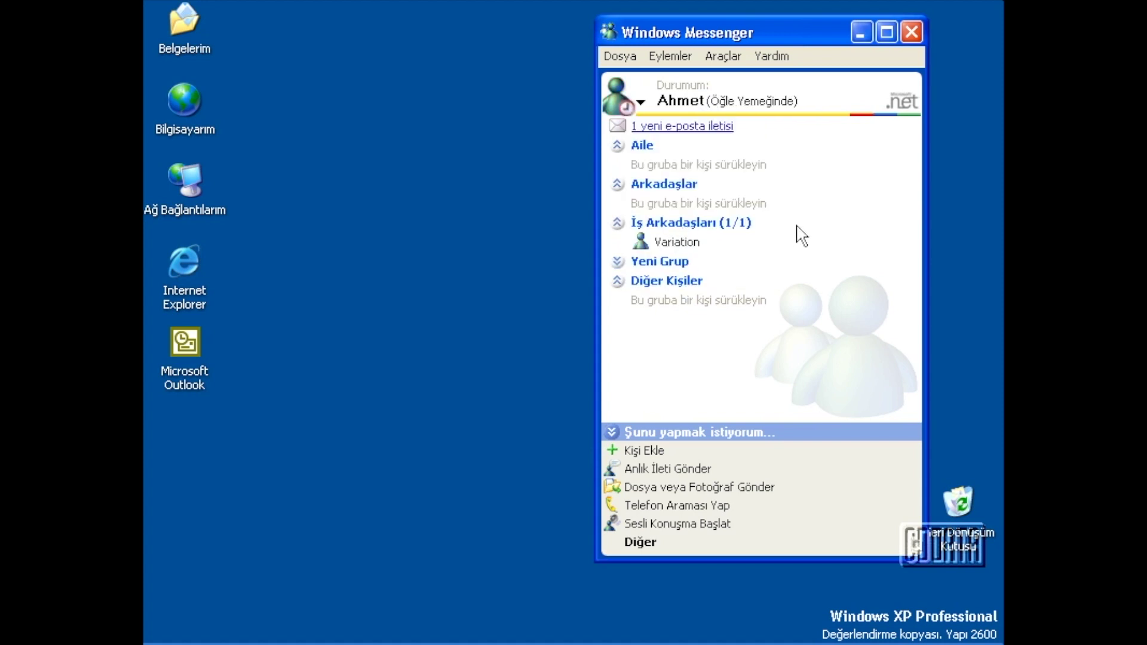
left_click(679, 244)
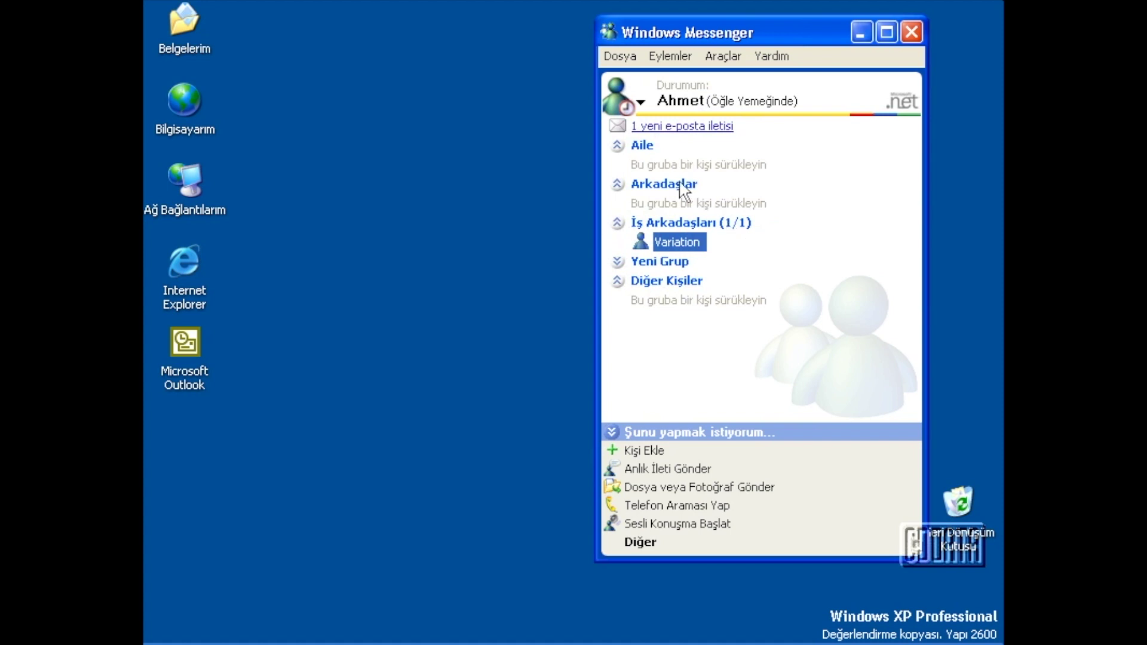
Open a conversation with Variation, start a voice conversation, and cancel the tuning wizard partway.
left_click(666, 266)
double_click(678, 244)
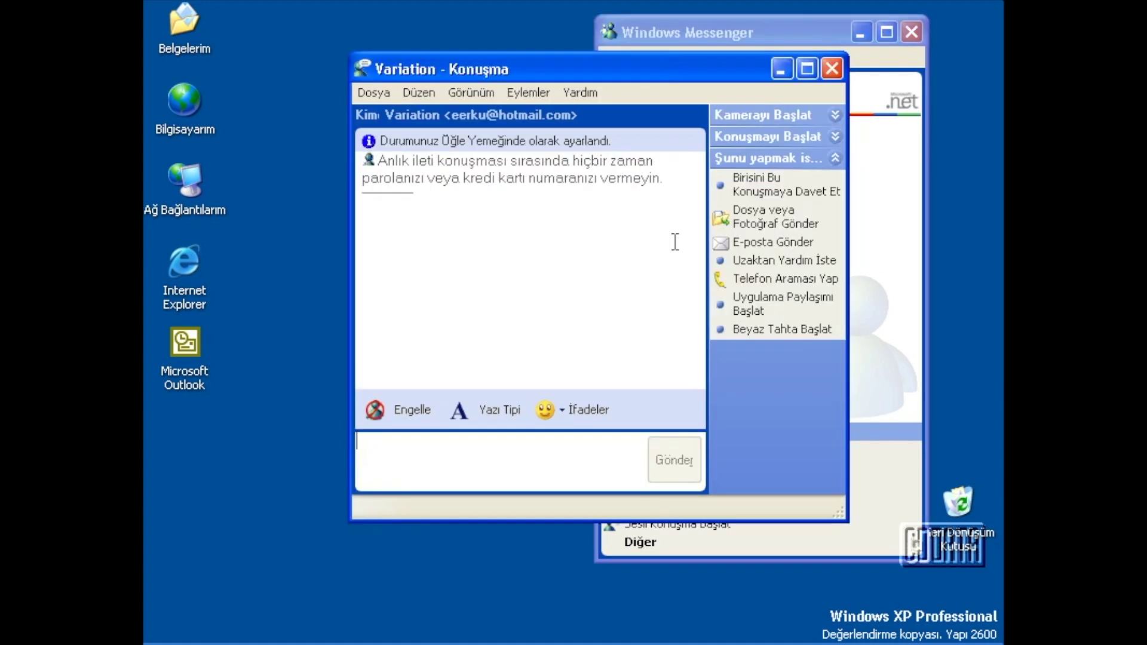
left_click_drag(650, 66, 608, 65)
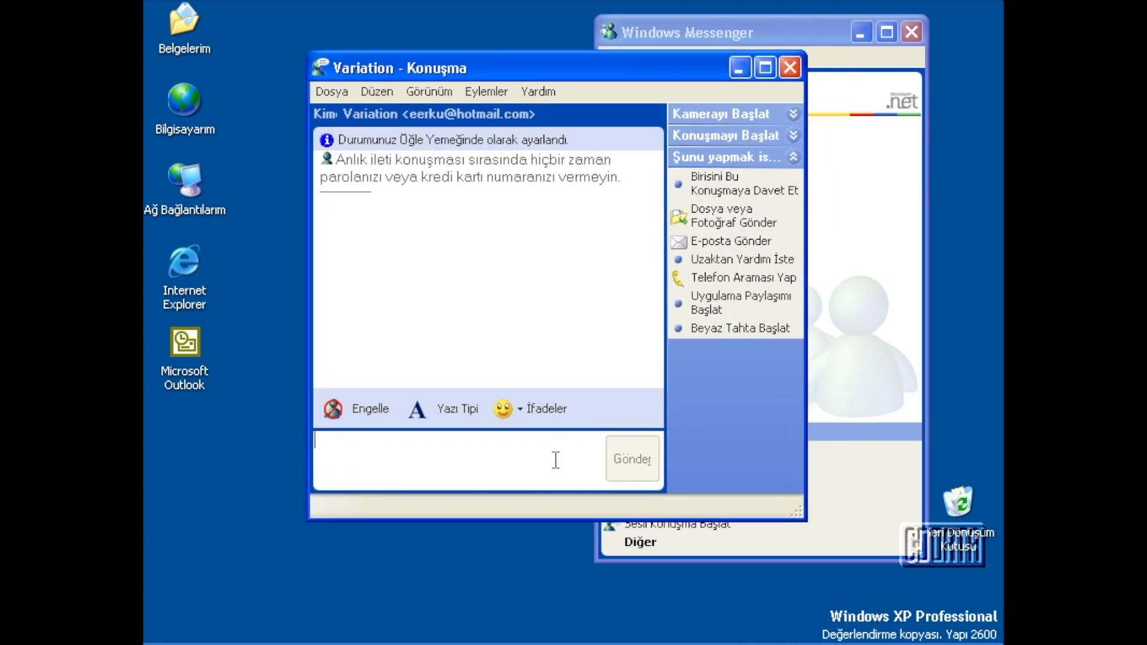
left_click(728, 137)
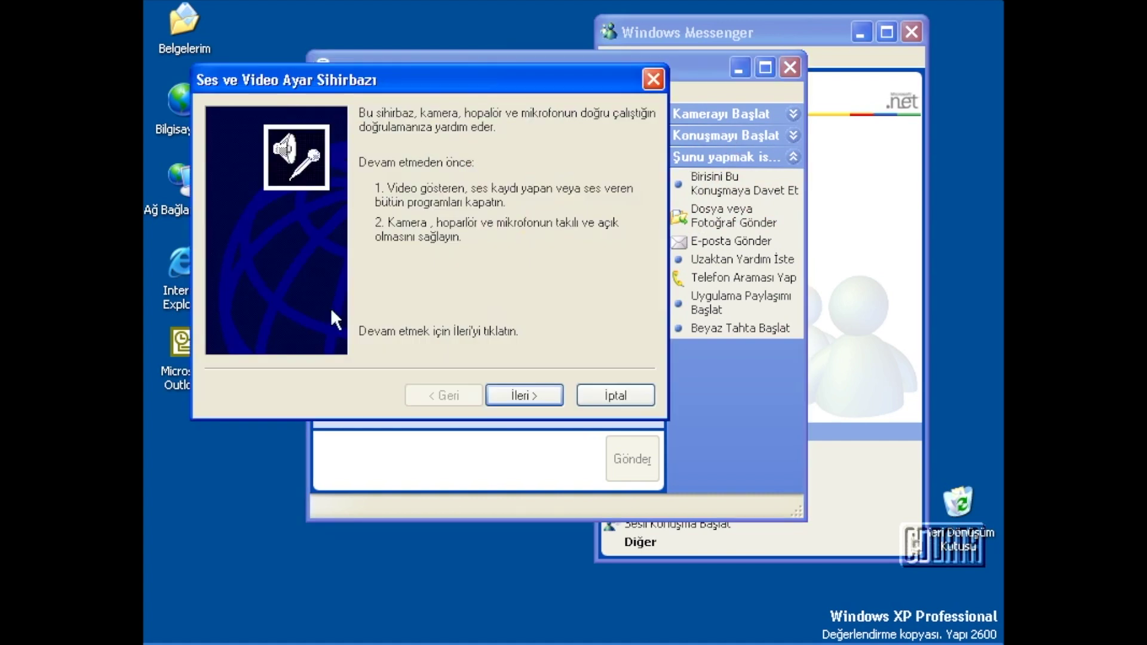
left_click(521, 395)
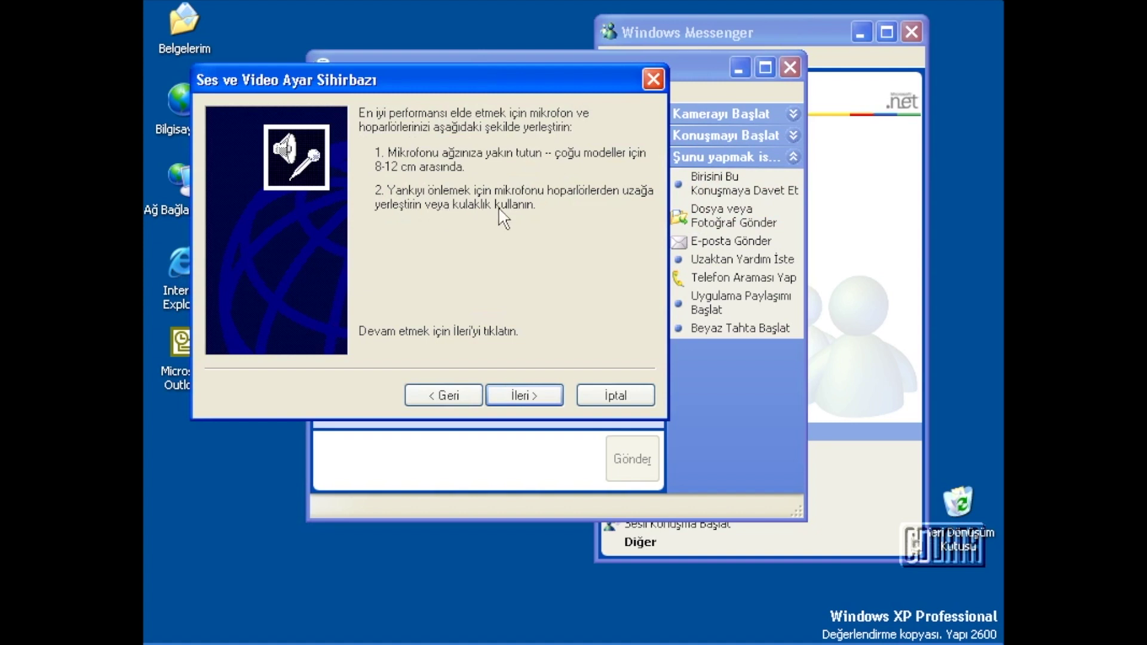
left_click(528, 397)
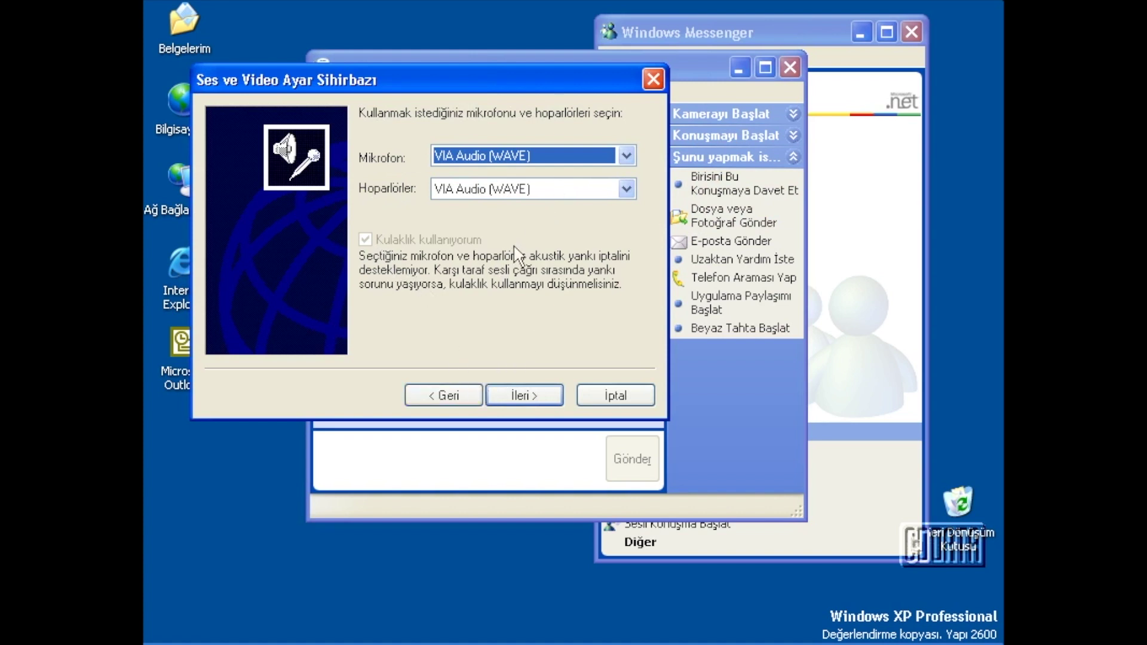
left_click(599, 397)
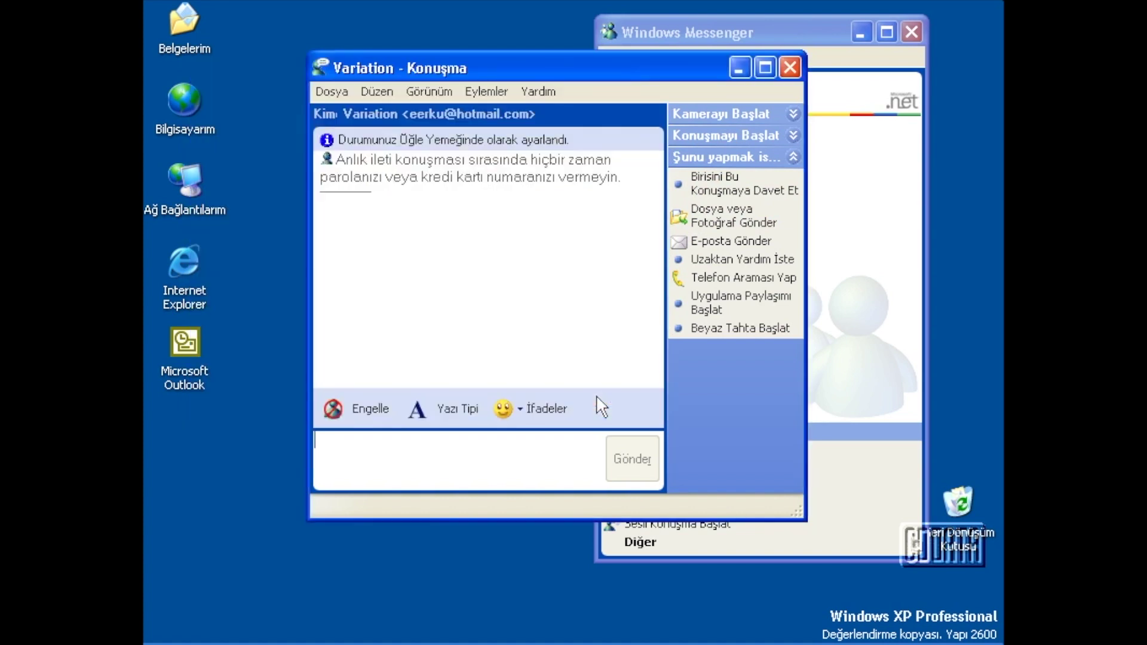
Start the camera and run the tuning wizard to the speaker test using VIA Audio (WAVE), then cancel.
left_click(723, 117)
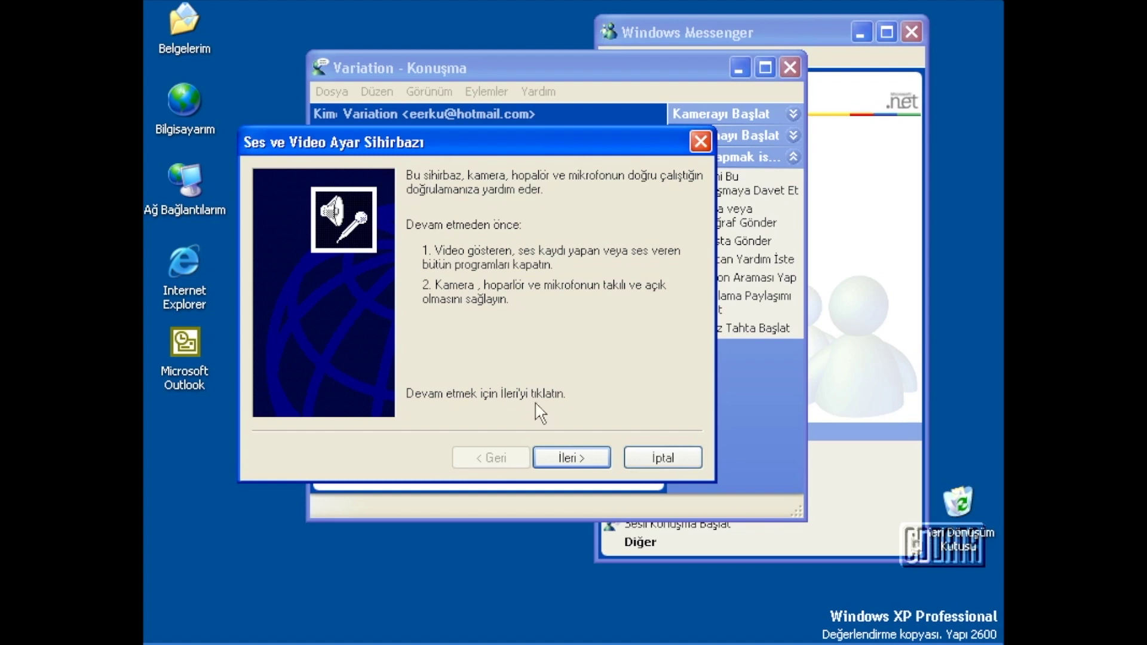
left_click(548, 455)
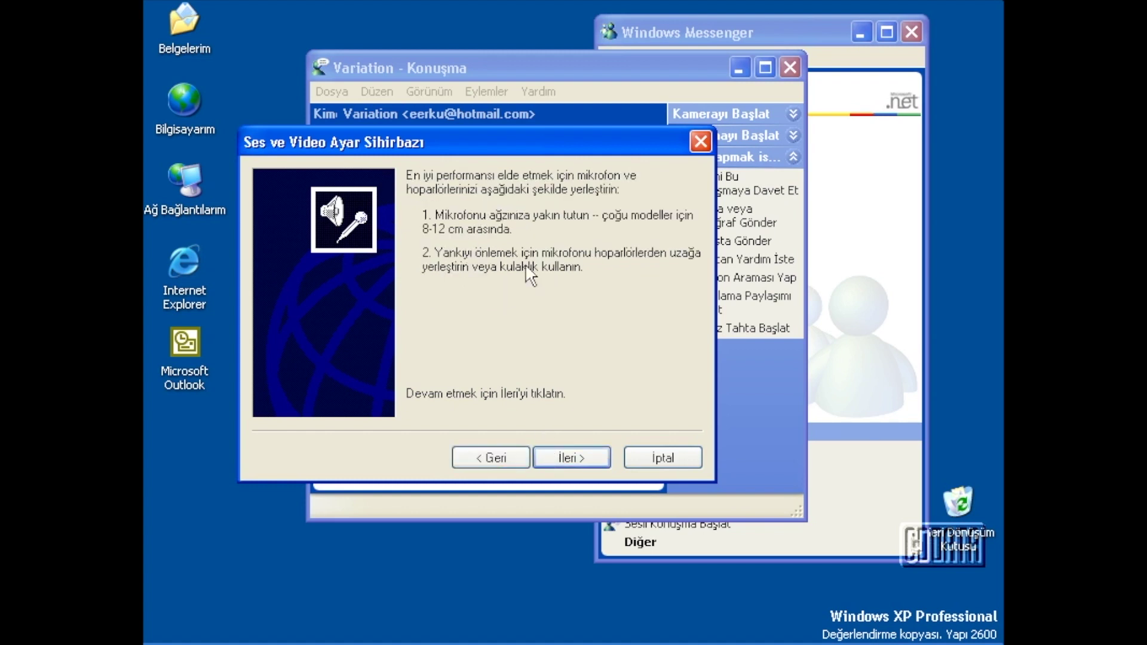
left_click(557, 454)
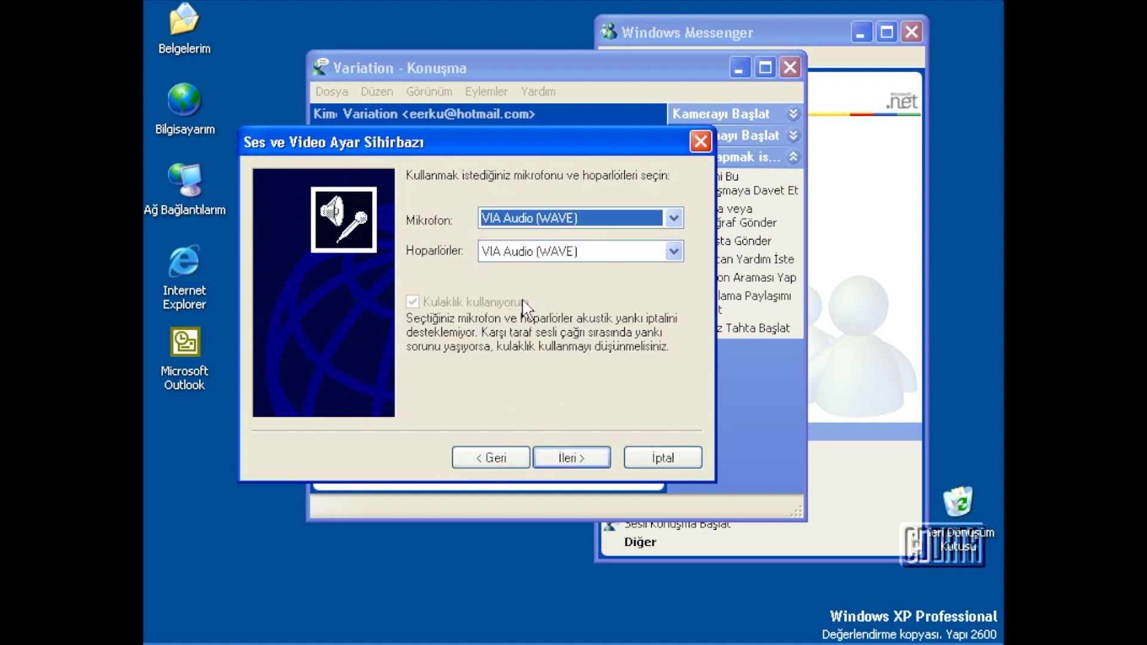
left_click(586, 459)
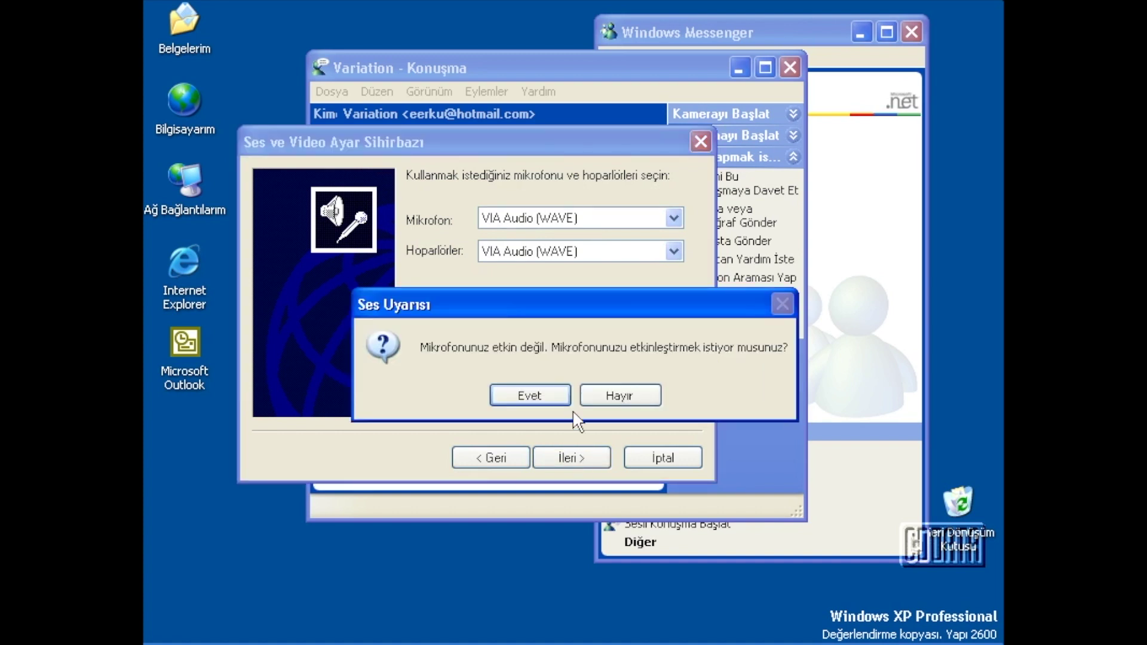
left_click(622, 397)
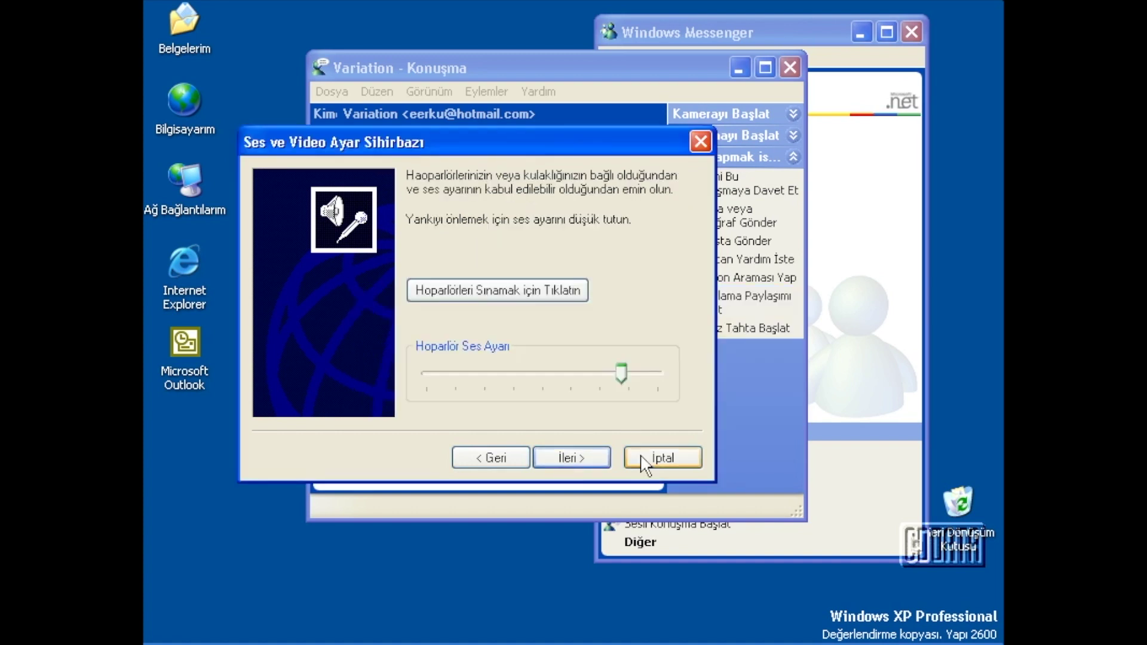
left_click(650, 460)
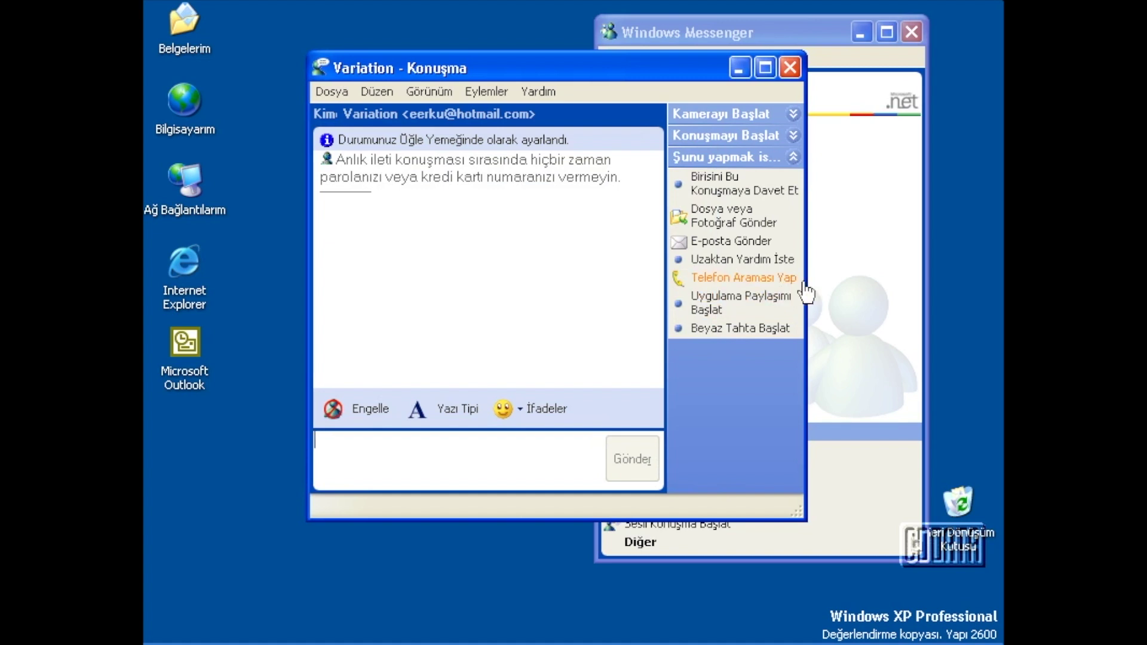
Briefly start and close a phone call to Variation, then send an Application Sharing invitation.
left_click(496, 93)
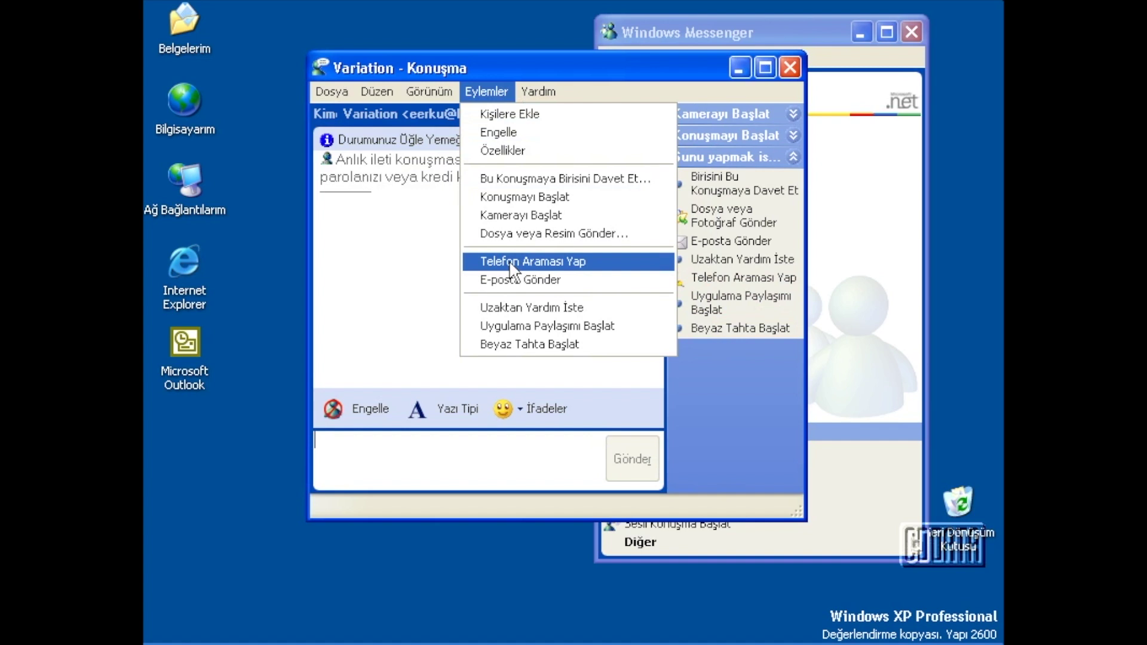
left_click(553, 257)
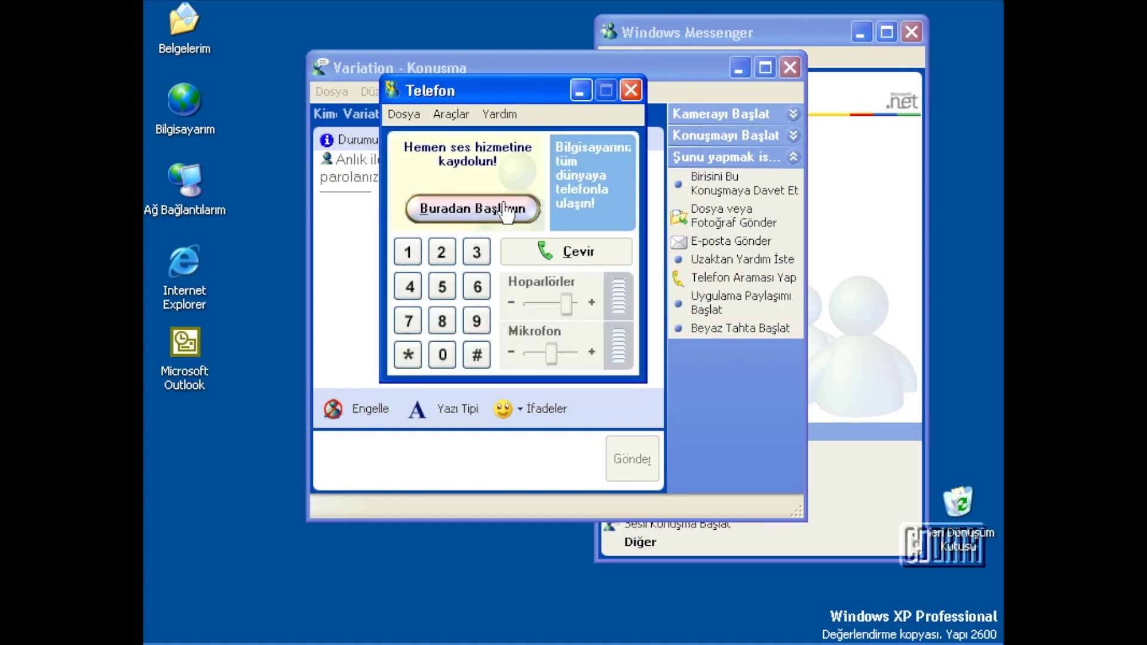
left_click(630, 91)
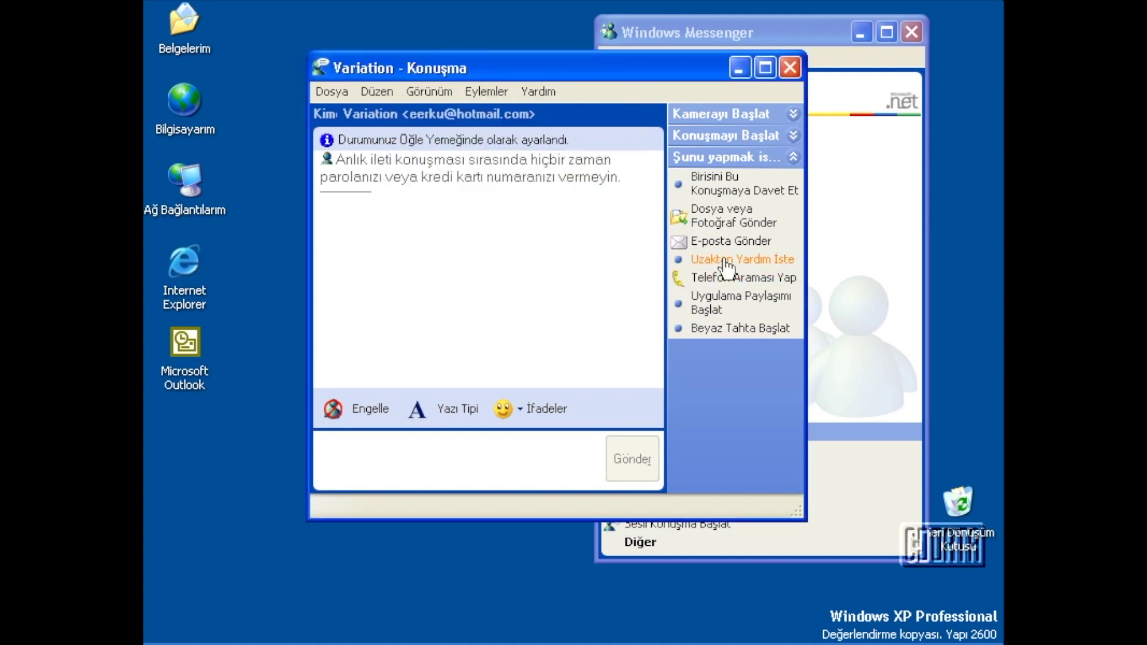
left_click(715, 306)
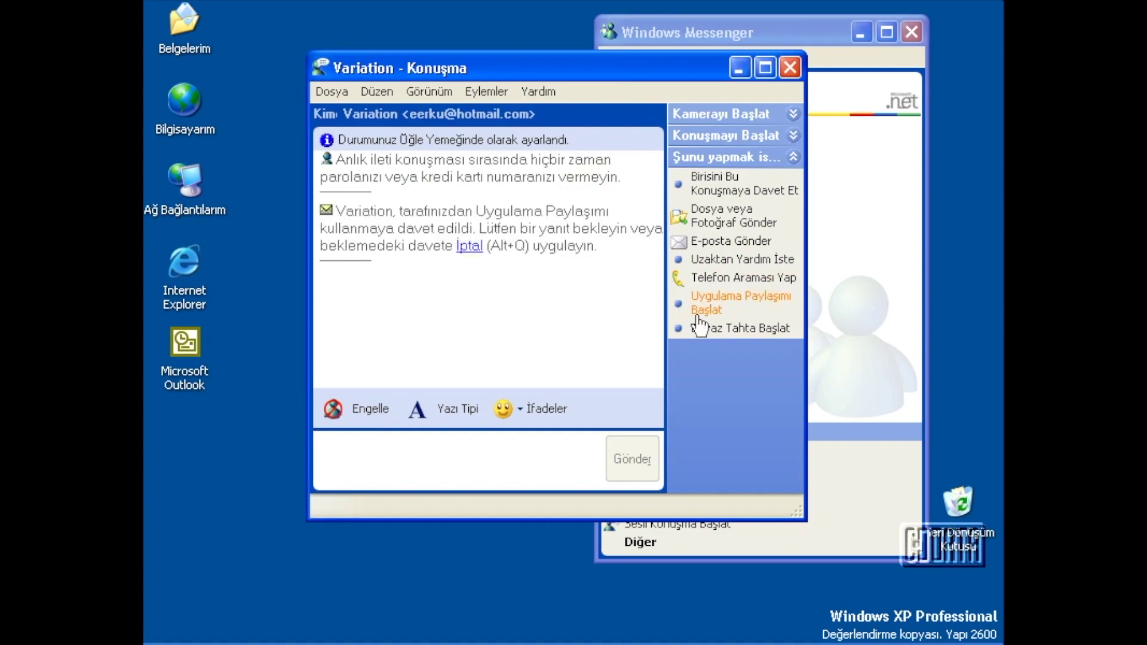